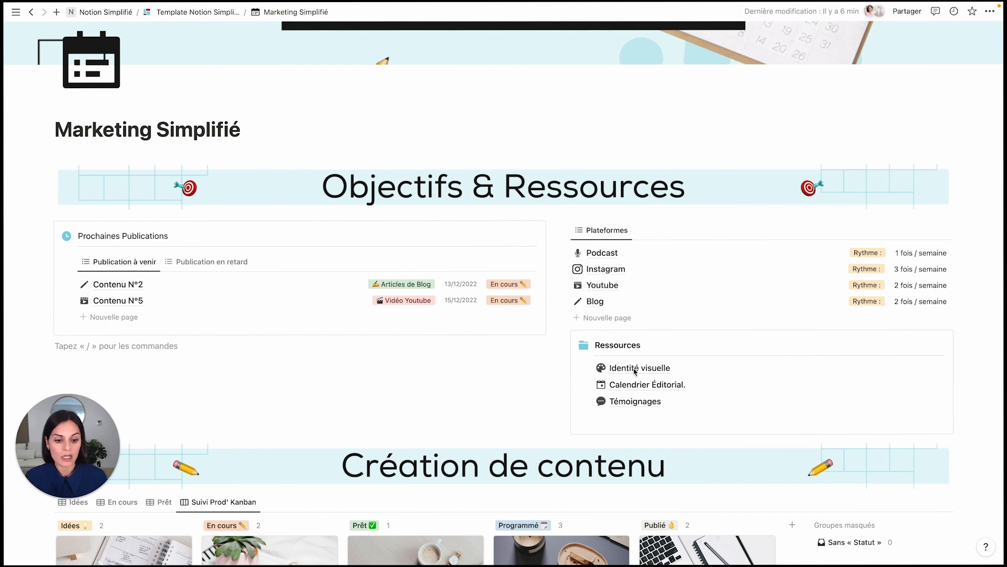
# - Open the Identité visuelle page from Ressources to view its colours, fonts and values, and return to Marketing Simplifié
pyautogui.click(635, 369)
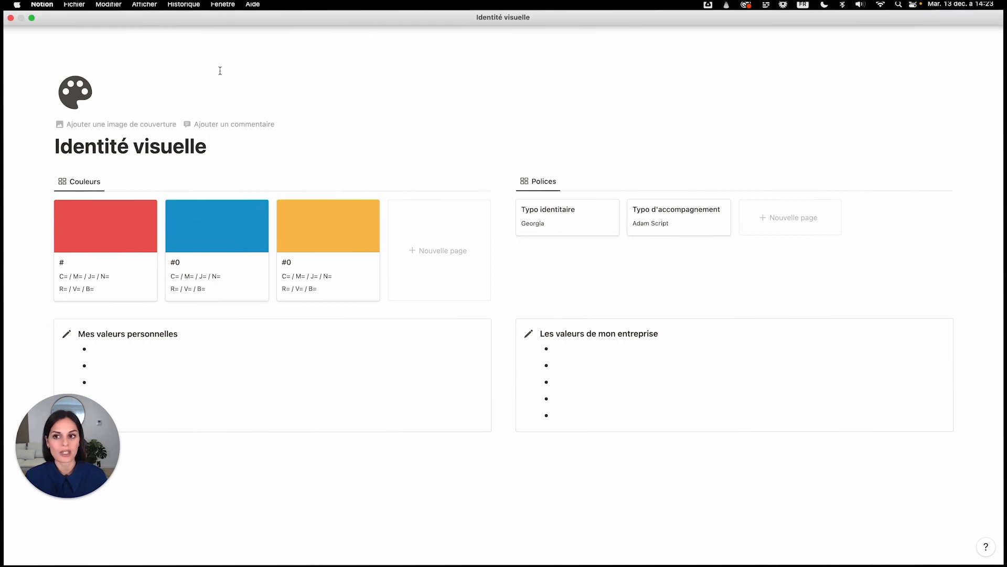
pyautogui.click(206, 11)
pyautogui.scroll(-3, 636, 385)
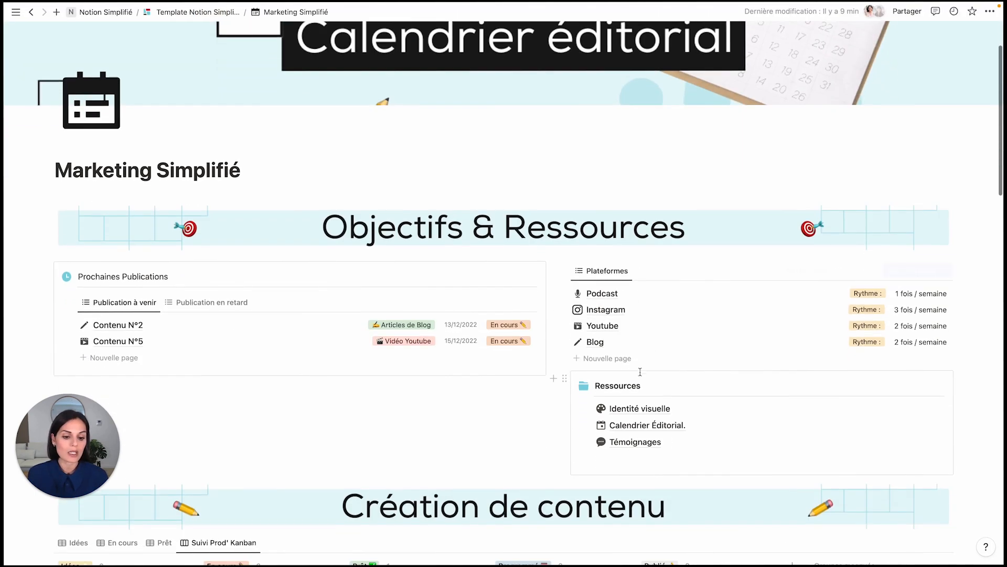
# - Open the Témoignages page from Ressources to view the testimonial table, and return to Marketing Simplifié
pyautogui.click(630, 446)
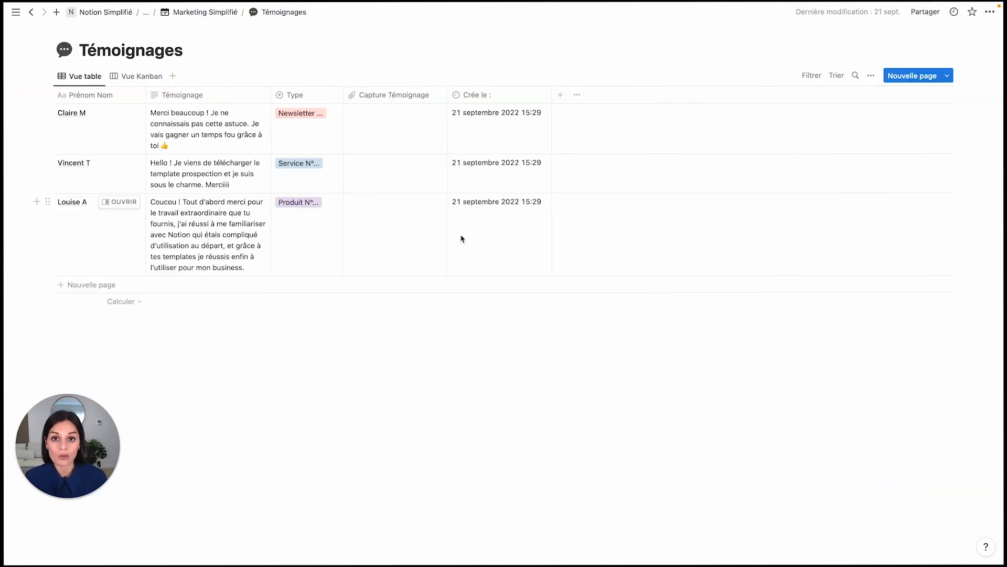
pyautogui.click(215, 18)
pyautogui.scroll(-3, 632, 404)
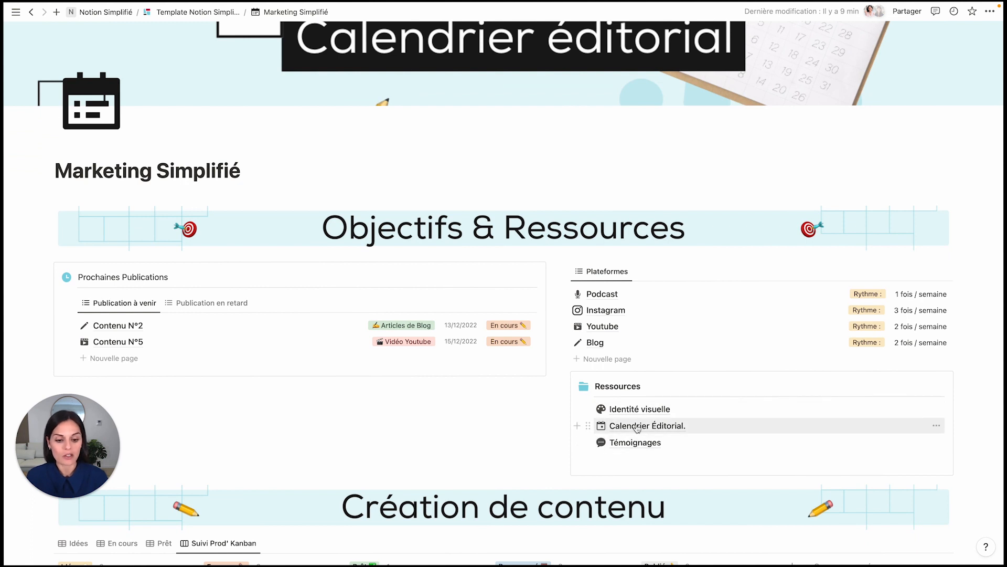
# - Open the Calendrier Éditorial. database from Ressources to view all content entries, and return to Marketing Simplifié
pyautogui.click(637, 429)
pyautogui.moveTo(200, 10)
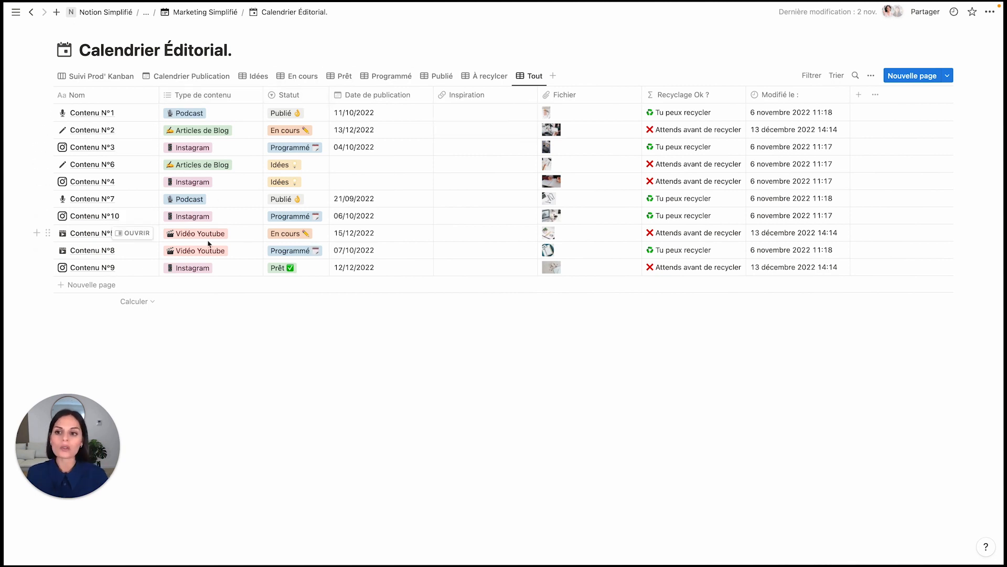
pyautogui.click(205, 11)
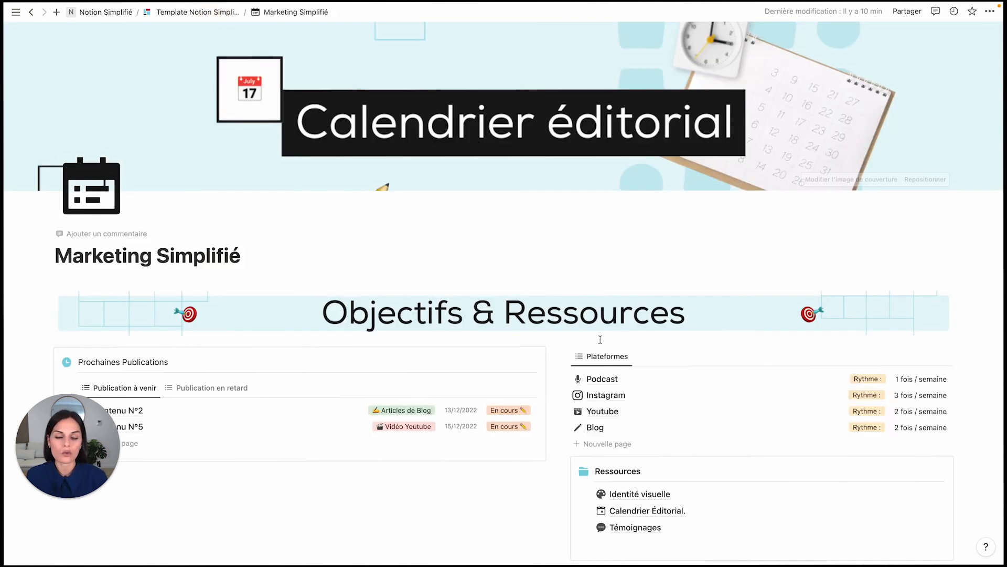
# - Open the Rythme value of the Youtube platform for editing and close it without entering a value
pyautogui.scroll(-2, 601, 341)
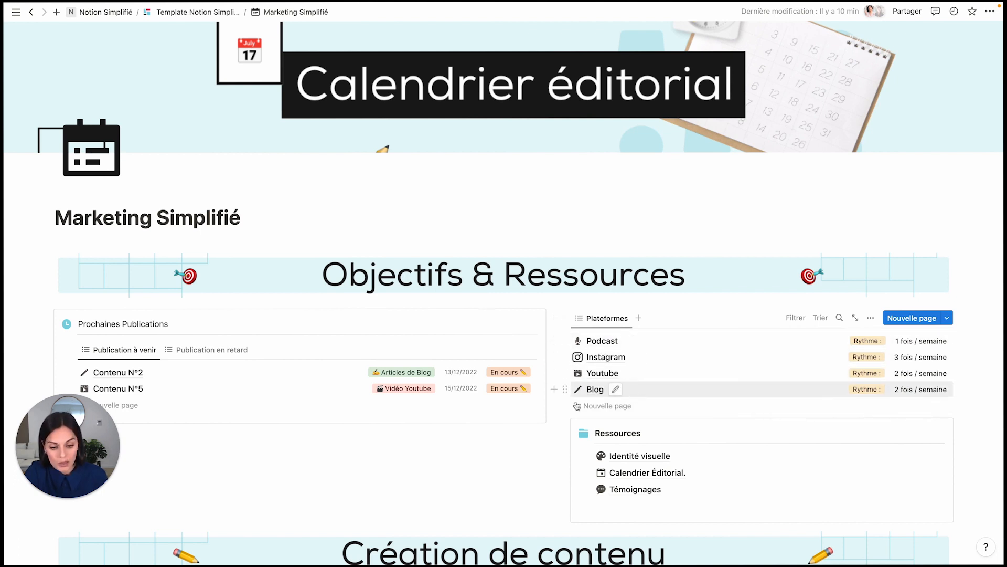
pyautogui.click(903, 378)
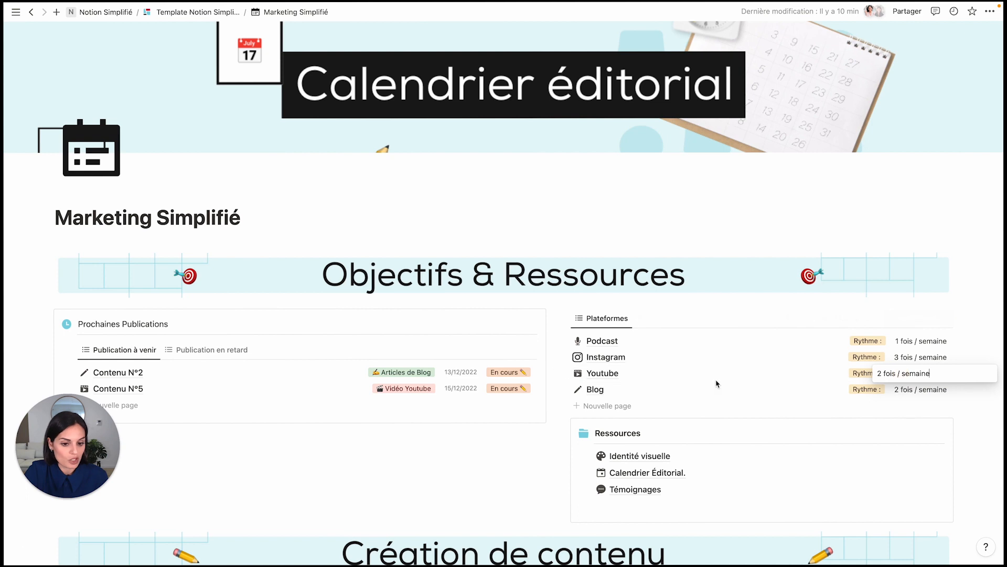
pyautogui.doubleClick(880, 373)
pyautogui.press('Escape')
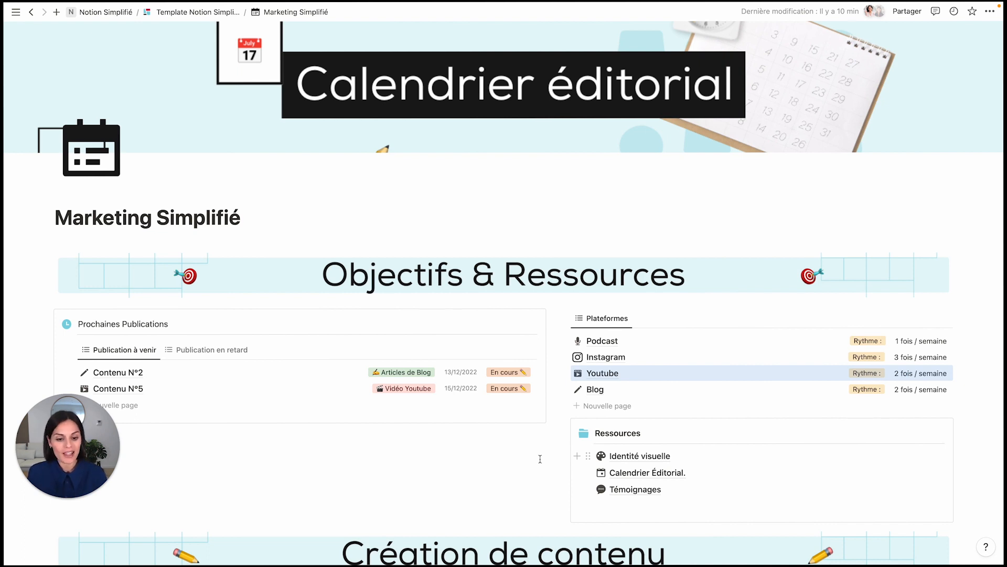
# - Examine the Création de contenu kanban board and display its Idées view
pyautogui.scroll(-3, 434, 509)
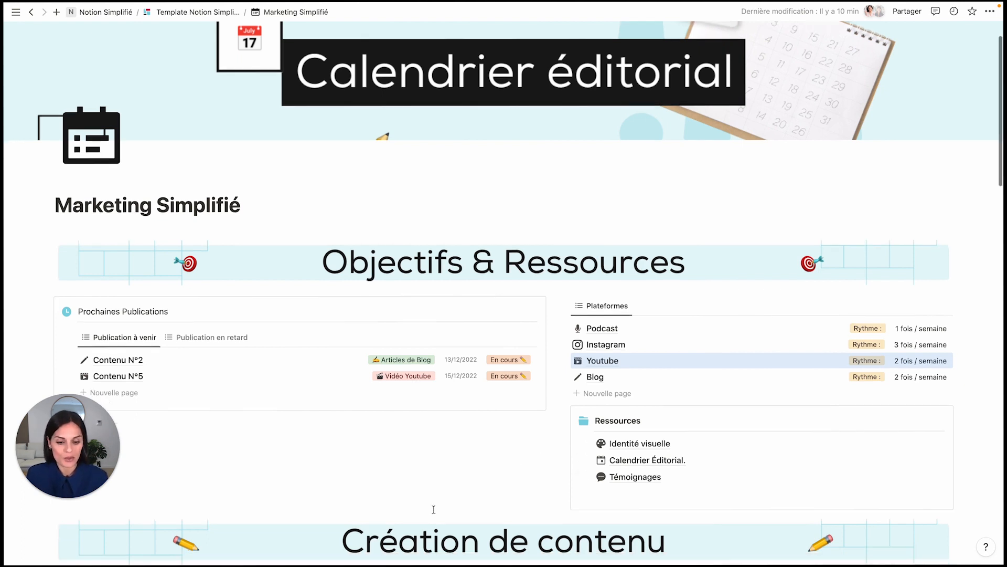
pyautogui.scroll(-10, 434, 509)
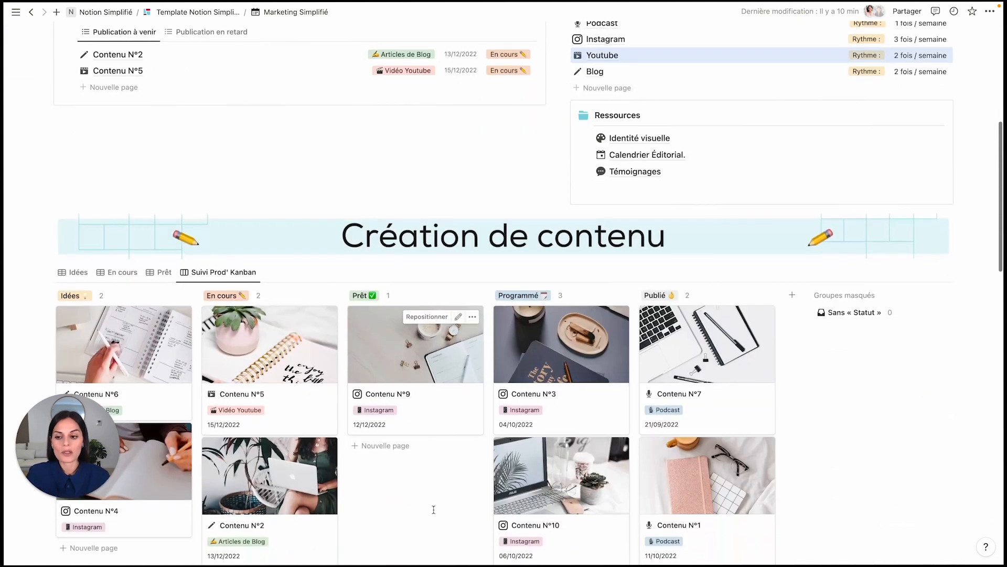
pyautogui.scroll(-1, 434, 509)
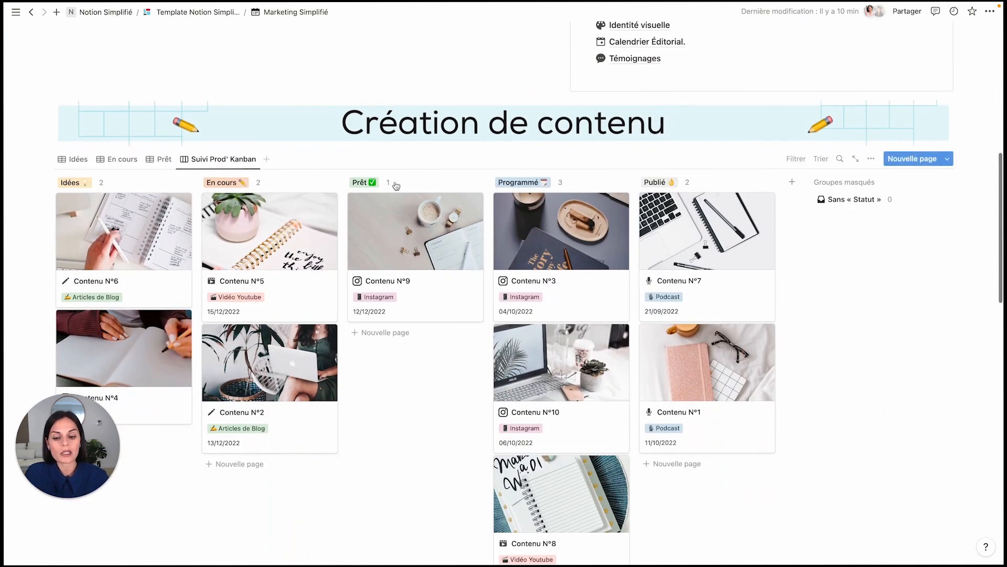
pyautogui.click(78, 159)
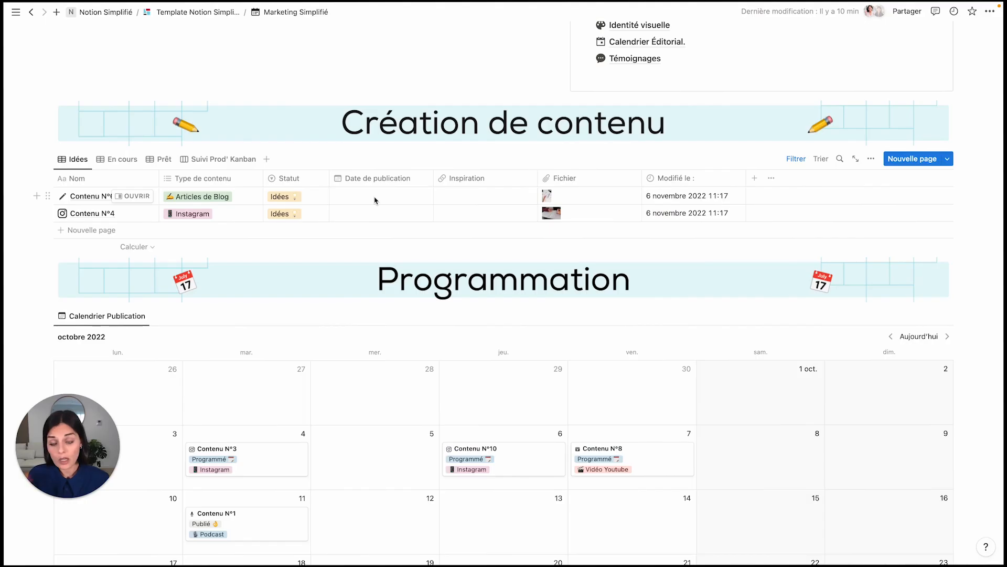
pyautogui.scroll(1, 325, 148)
pyautogui.scroll(3, 326, 148)
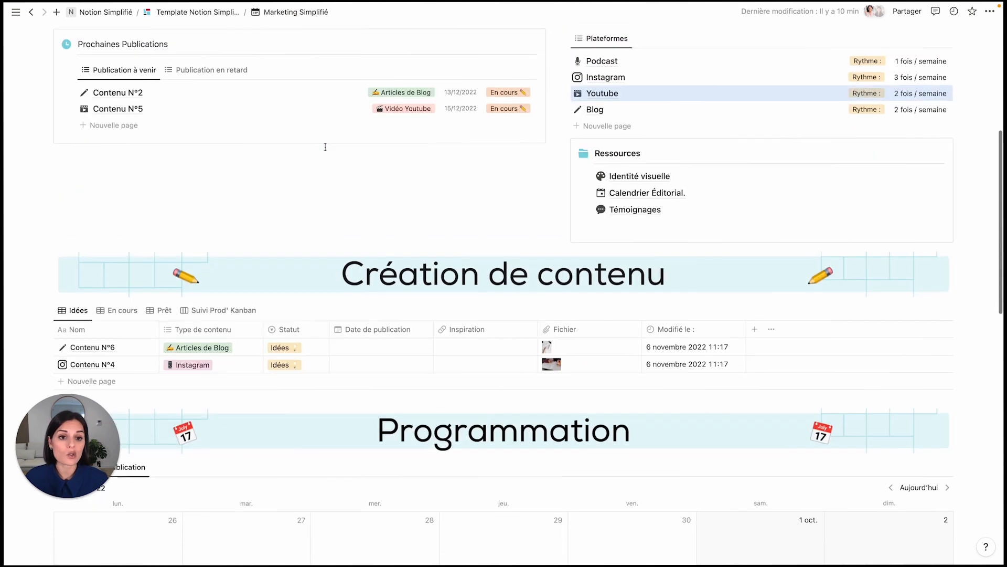
pyautogui.scroll(-3, 440, 261)
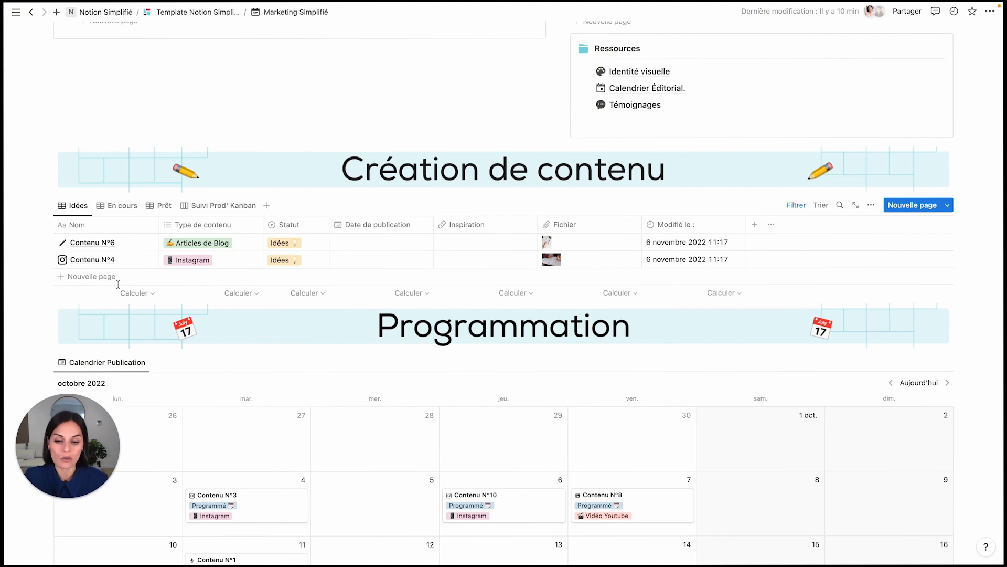
# - Set the publication date of Contenu N°6 to 20/12/2022 and its status to En cours
pyautogui.click(367, 242)
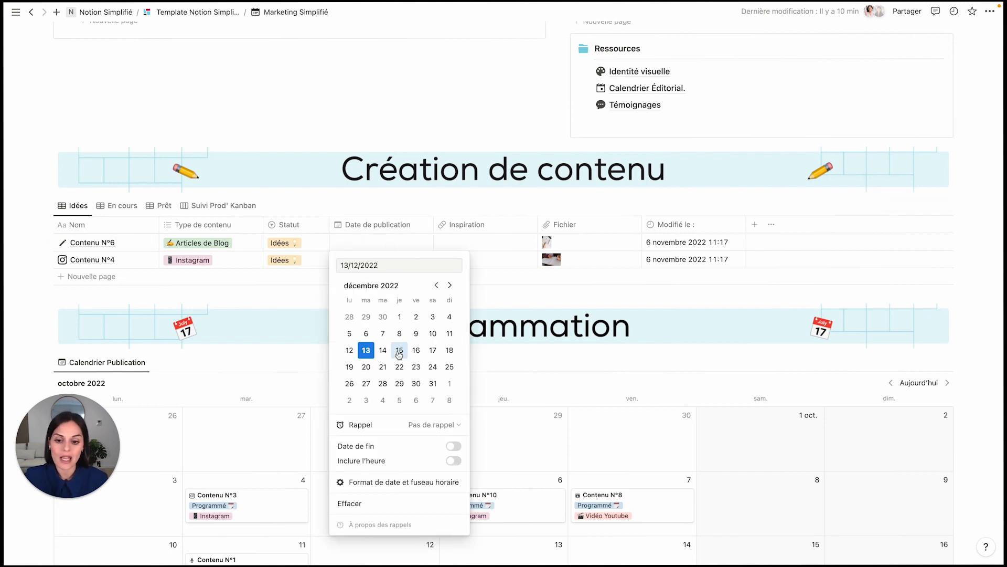
pyautogui.click(366, 366)
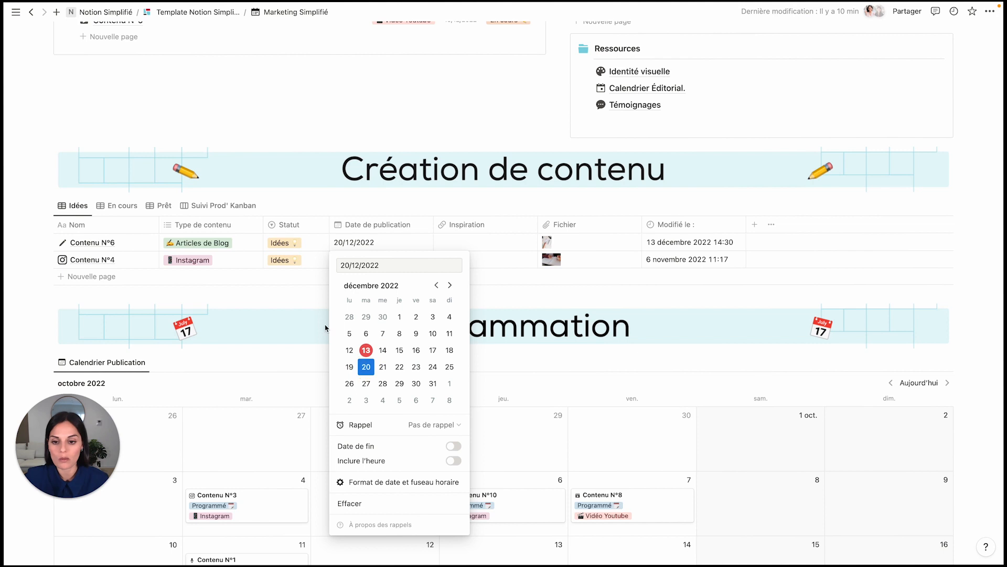
pyautogui.click(306, 255)
pyautogui.click(285, 244)
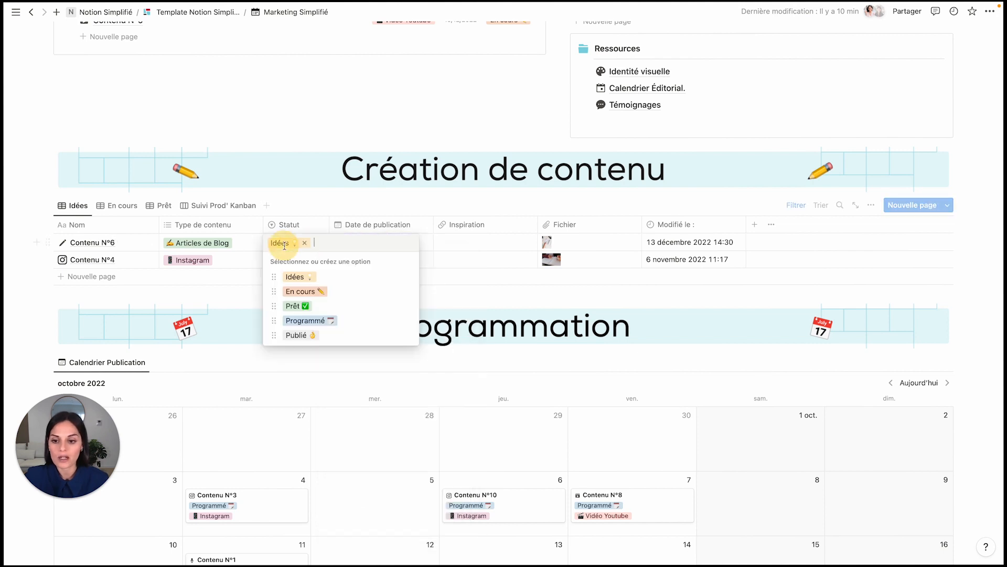
pyautogui.click(300, 292)
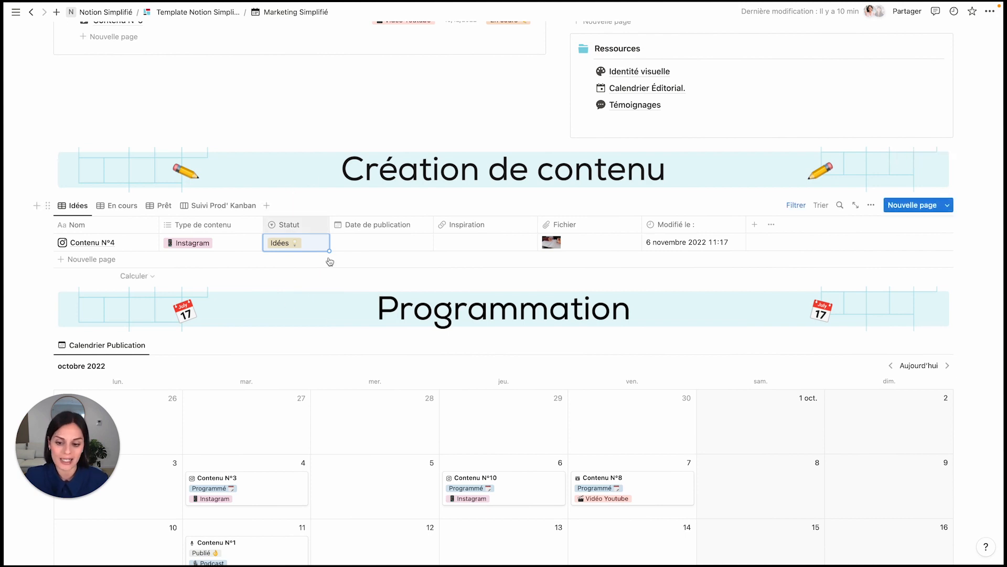
# - Advance the publication calendar under Programmation to décembre 2022 and examine the content scheduled in it
pyautogui.scroll(-2, 329, 261)
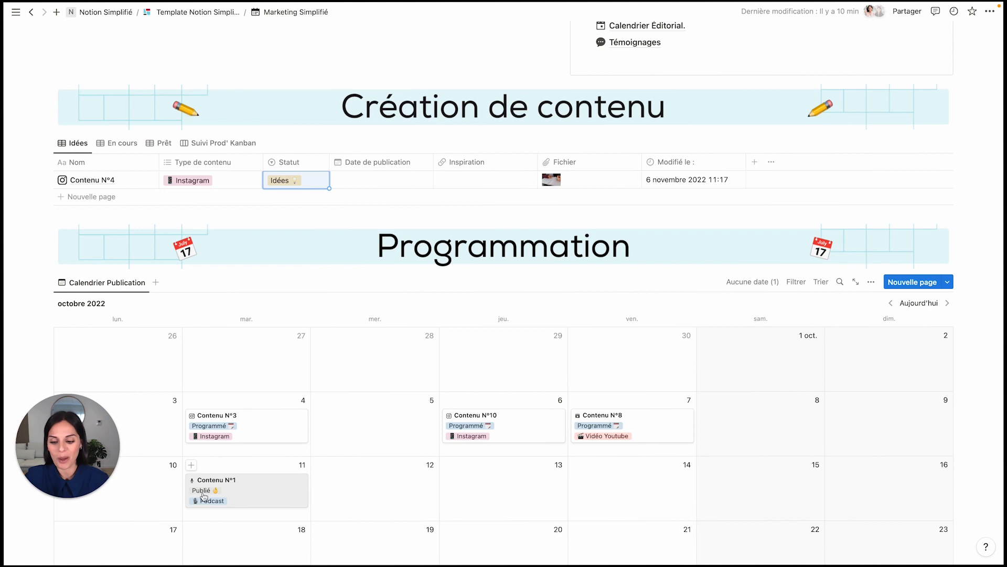
pyautogui.scroll(1, 272, 478)
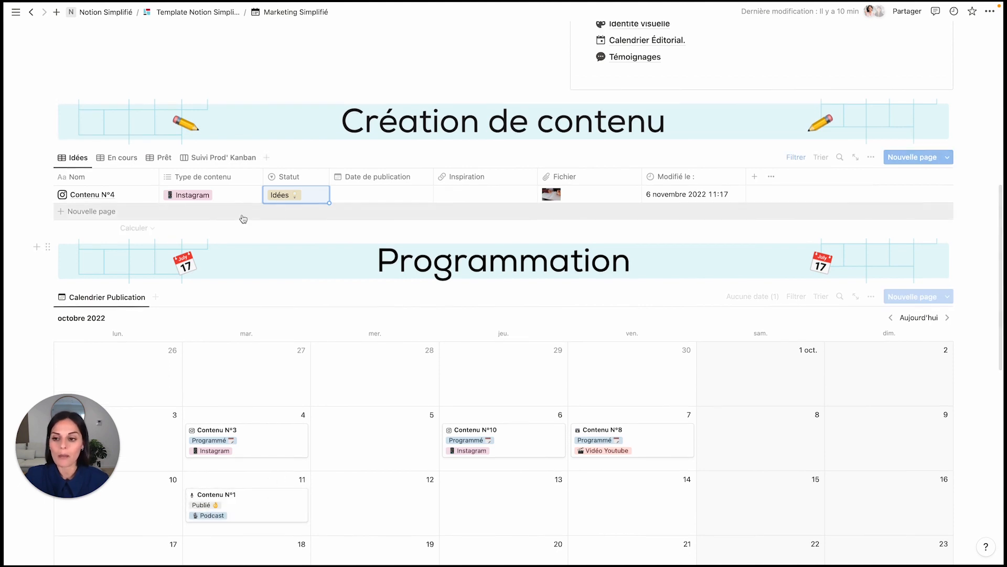
pyautogui.click(947, 318)
pyautogui.click(947, 318)
pyautogui.scroll(-2, 427, 478)
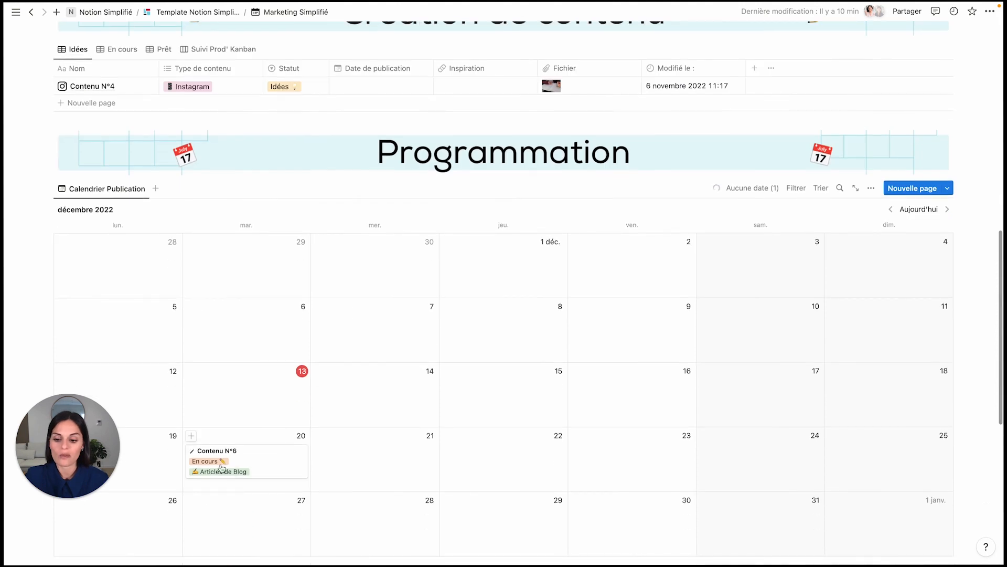
pyautogui.scroll(3, 234, 392)
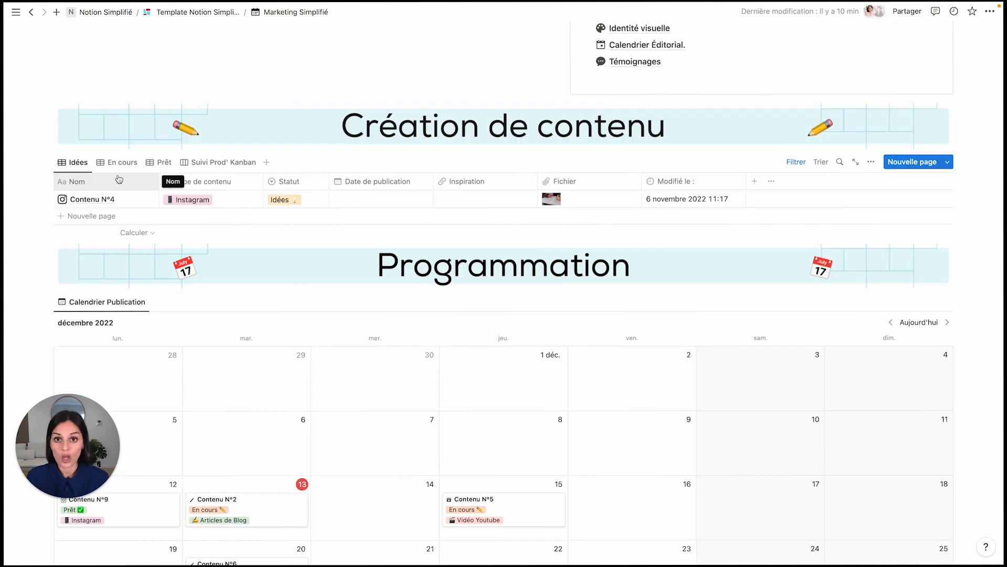
pyautogui.scroll(-2, 254, 439)
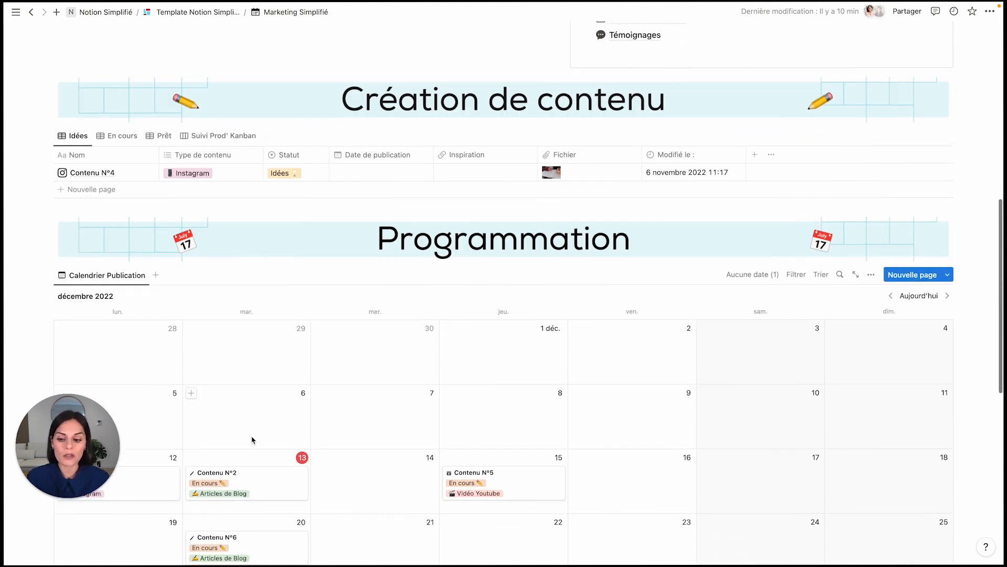
pyautogui.scroll(2, 262, 386)
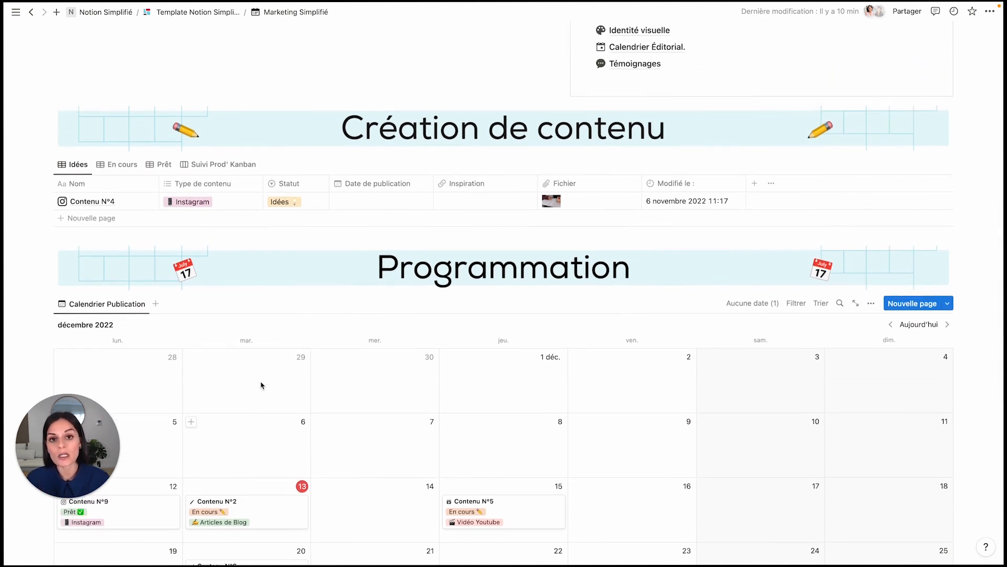
# - Display the En cours view and open the Instagram template for editing to examine its properties, checklist, description and character counter
pyautogui.click(127, 165)
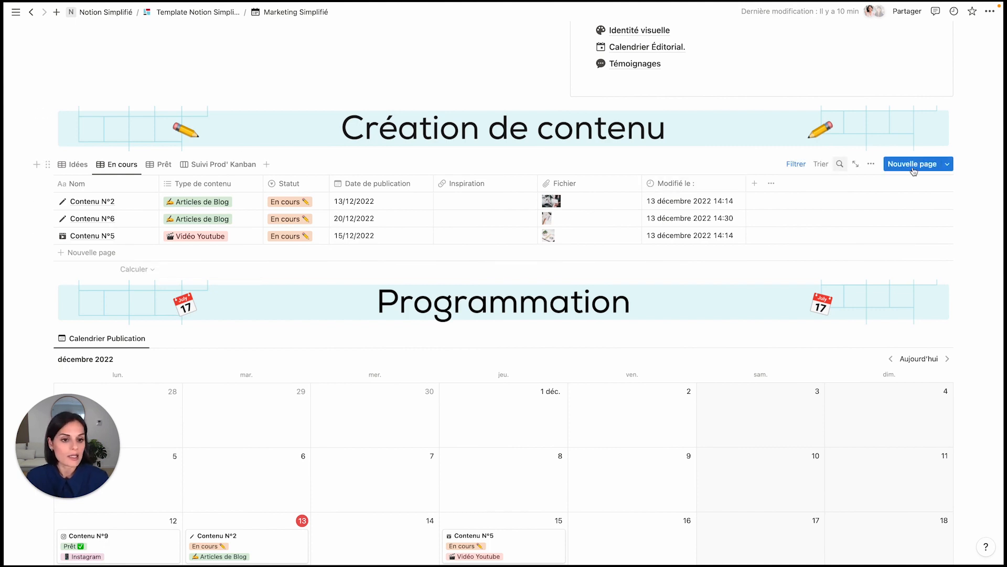
pyautogui.click(949, 165)
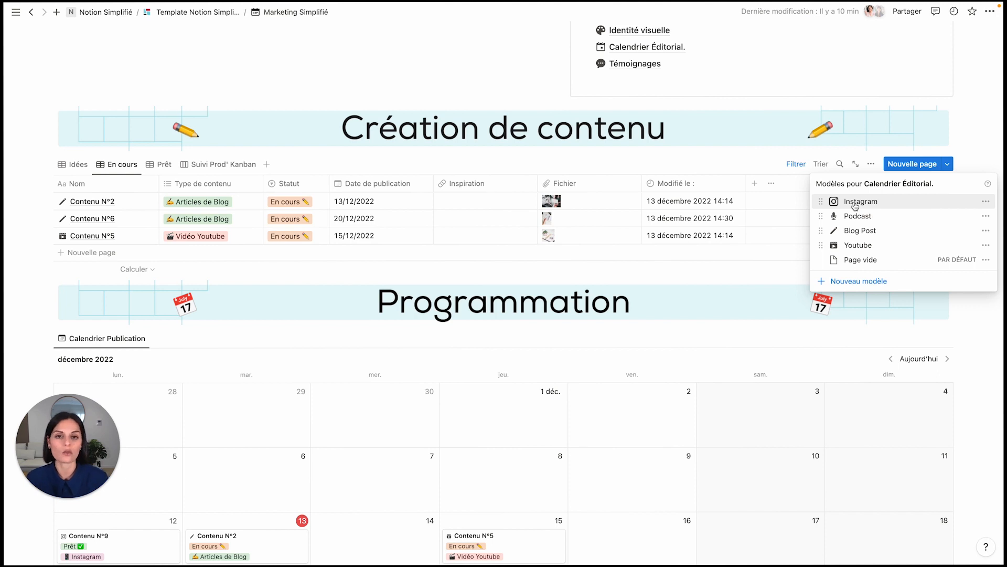
pyautogui.click(986, 202)
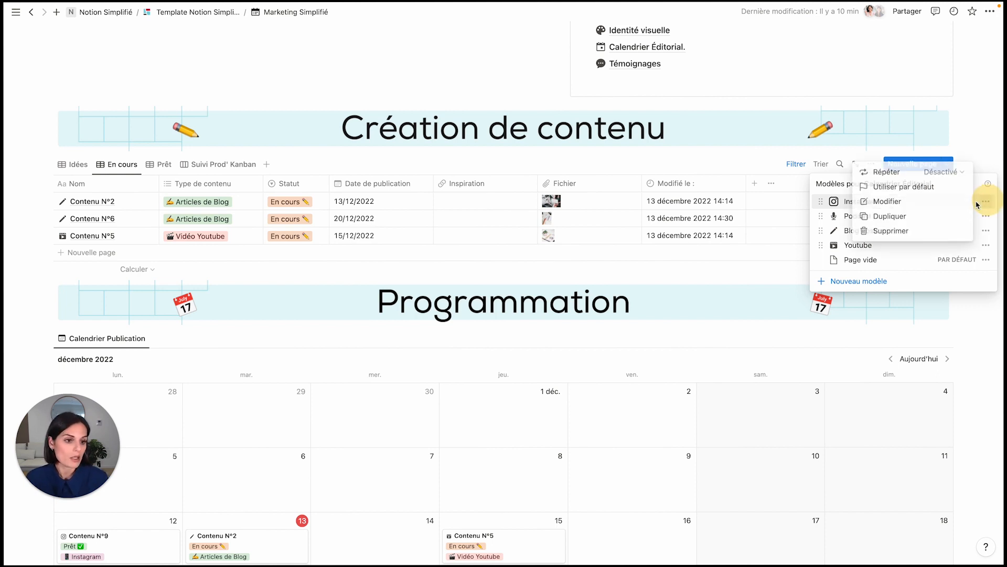
pyautogui.click(894, 202)
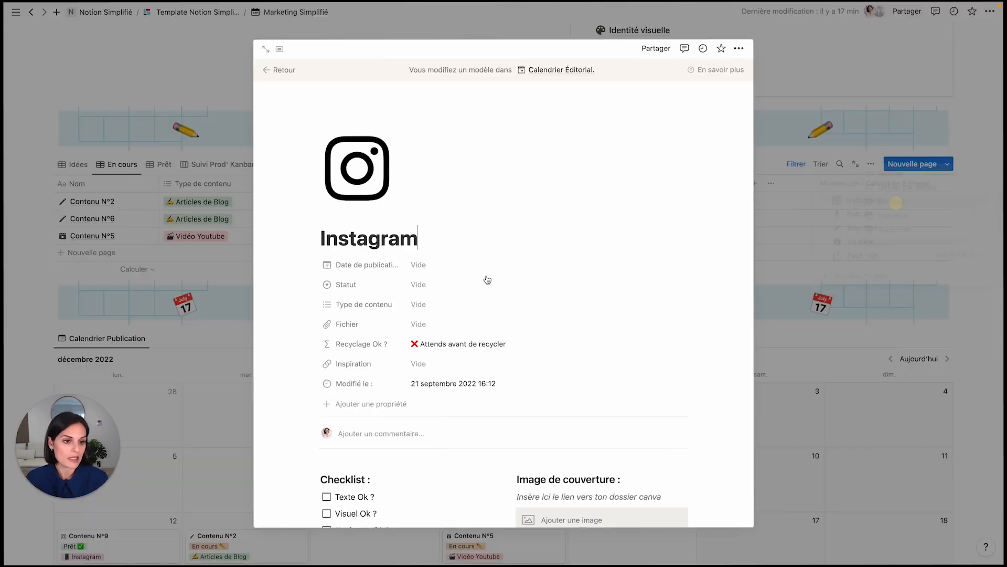
pyautogui.scroll(-10, 416, 435)
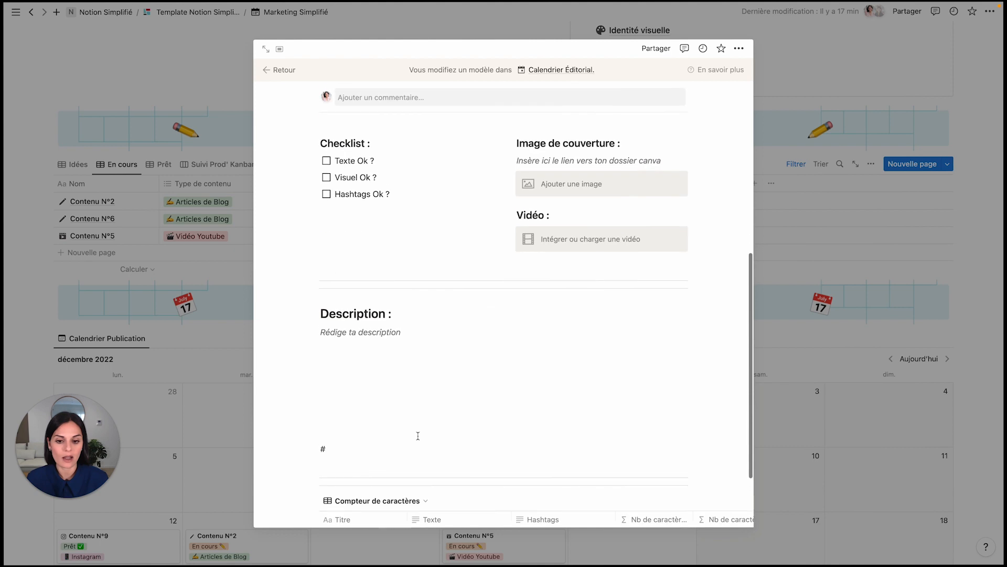
pyautogui.scroll(-3, 377, 409)
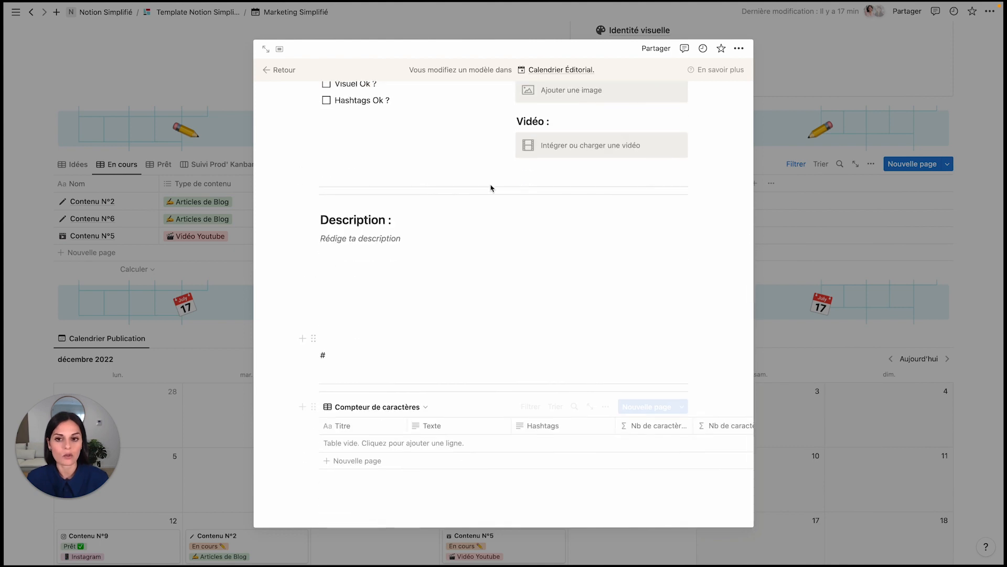
pyautogui.scroll(3, 404, 326)
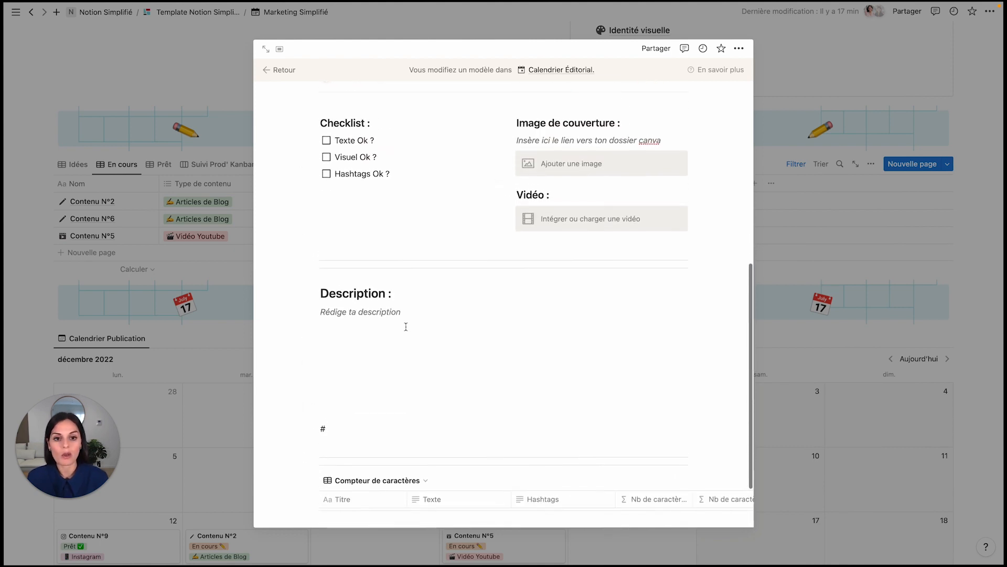
pyautogui.click(774, 80)
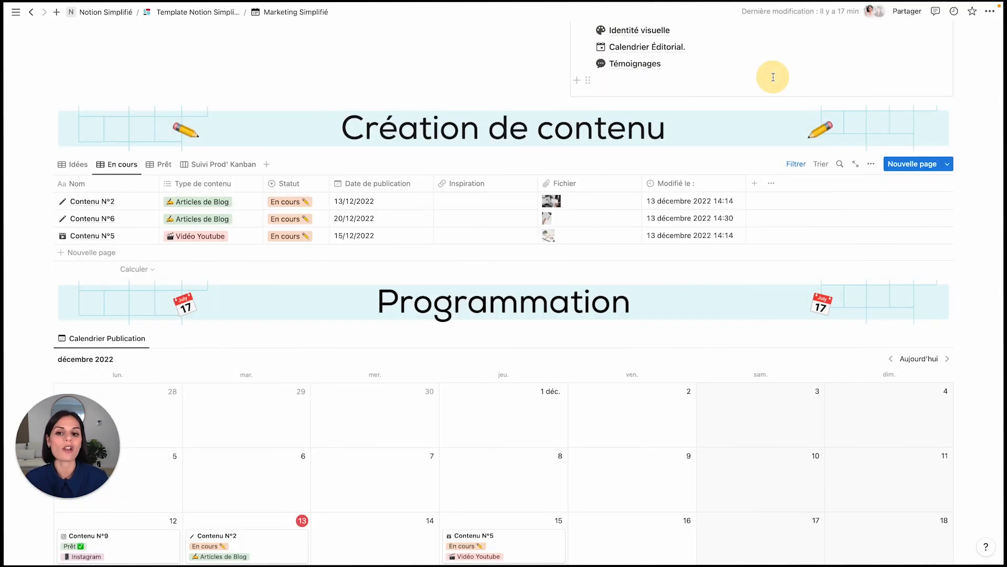
# - Open the Podcast template of Calendrier Éditorial for editing, examine its Script, Notes de l'épisode and Ressources sections, and review the template list
pyautogui.click(948, 164)
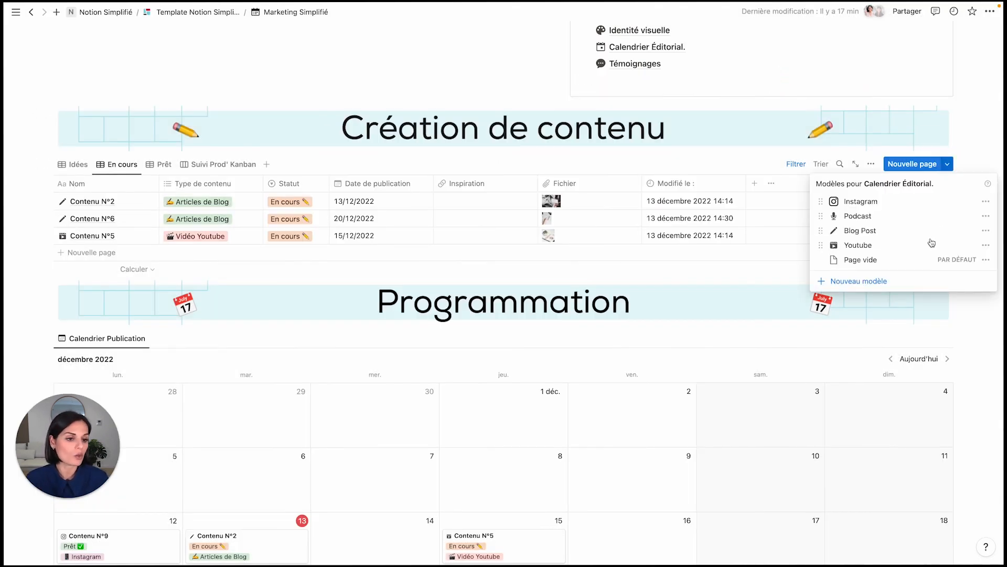
pyautogui.click(985, 216)
pyautogui.click(909, 216)
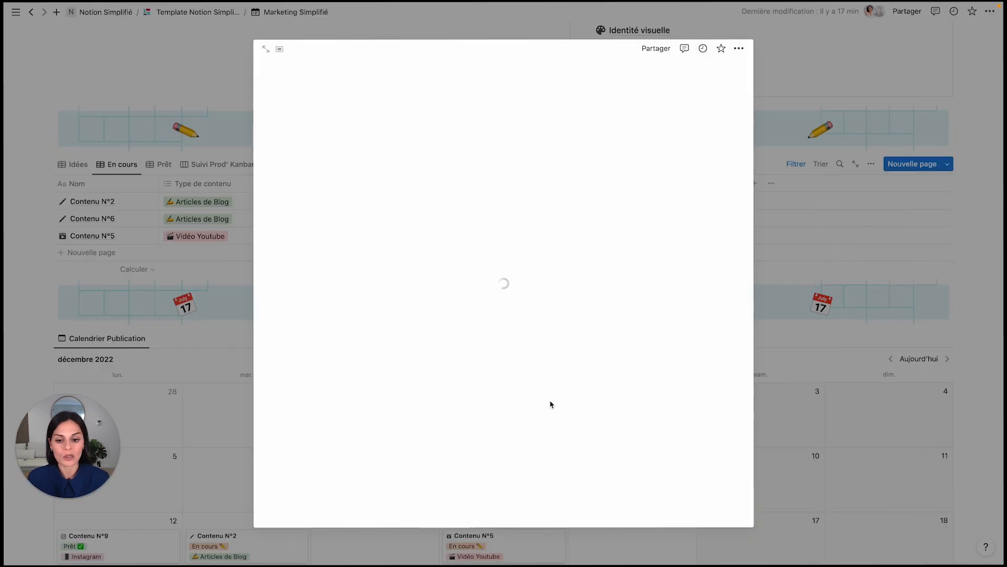
pyautogui.scroll(-6, 549, 404)
pyautogui.scroll(-5, 443, 434)
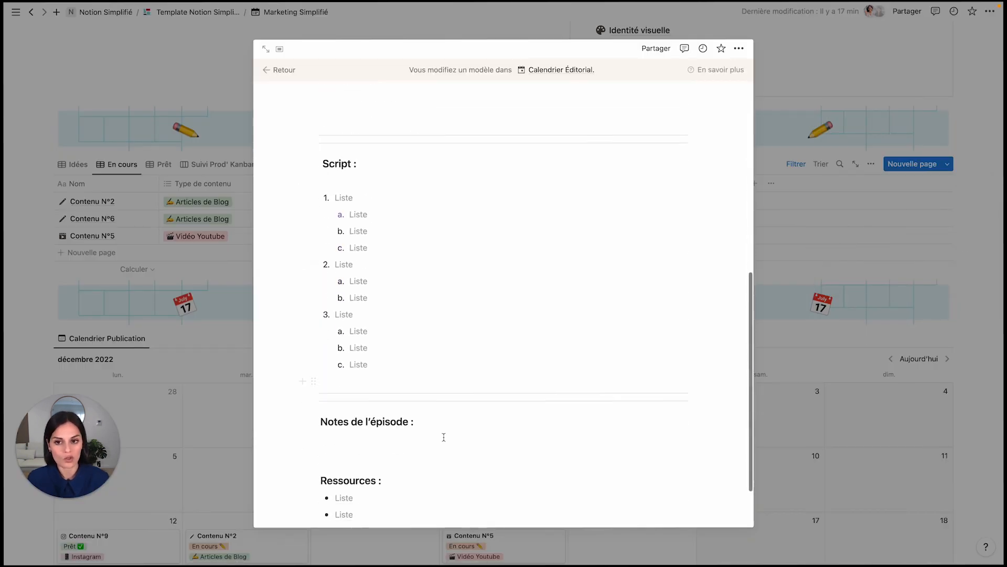
pyautogui.click(840, 81)
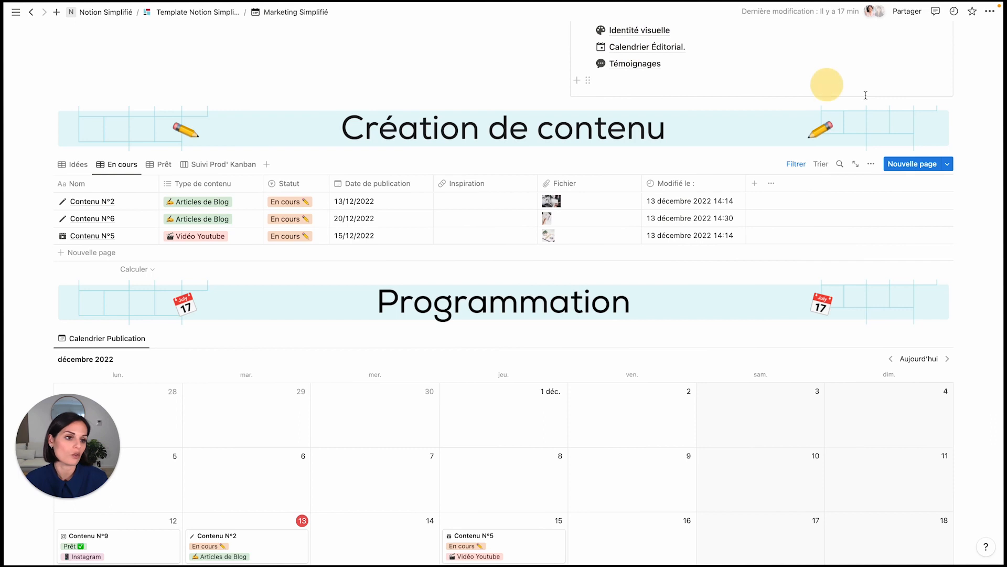
pyautogui.click(948, 163)
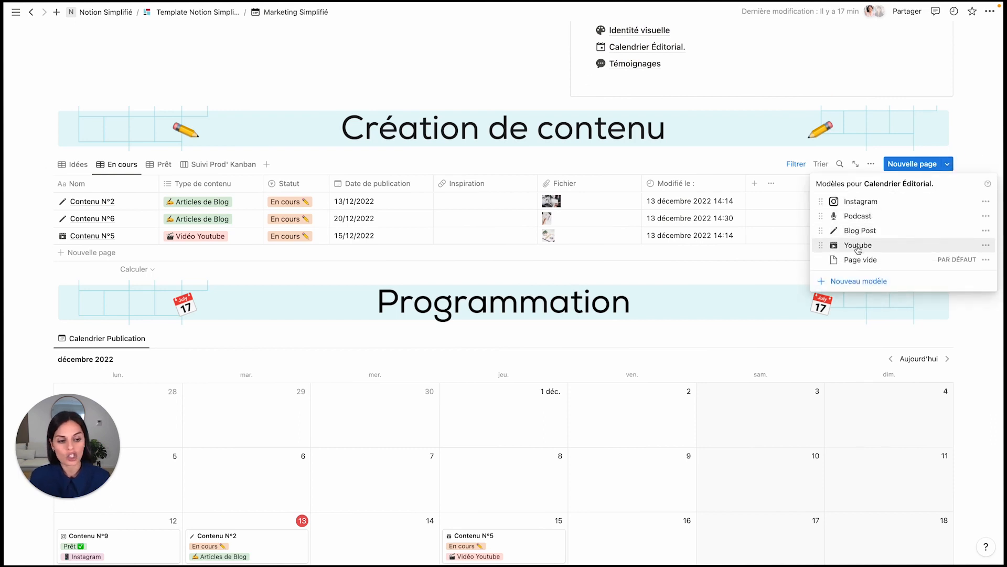
pyautogui.click(963, 132)
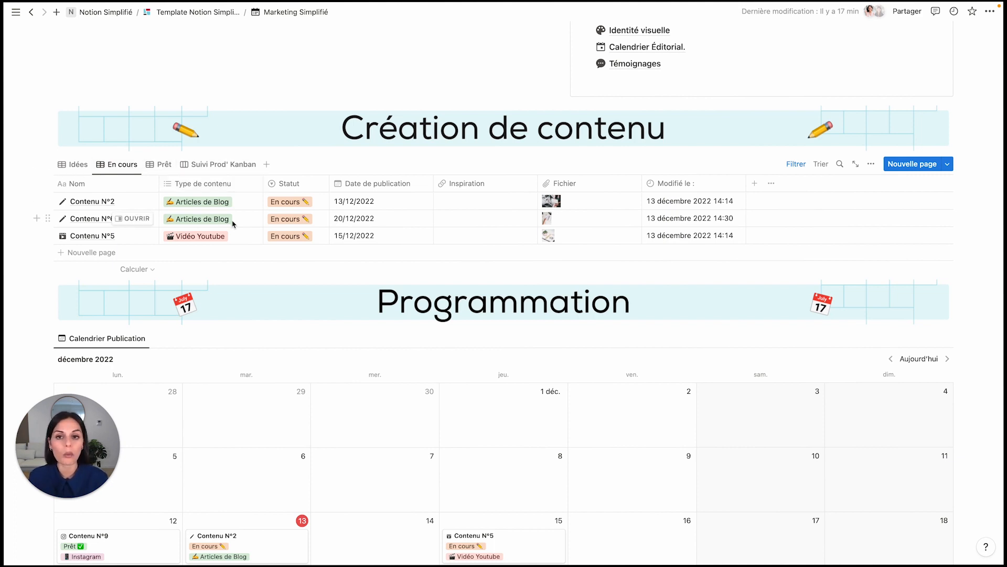
# - Display the Suivi Prod' Kanban view and pick up the Contenu N°6 card, putting it back in the En cours column
pyautogui.click(223, 165)
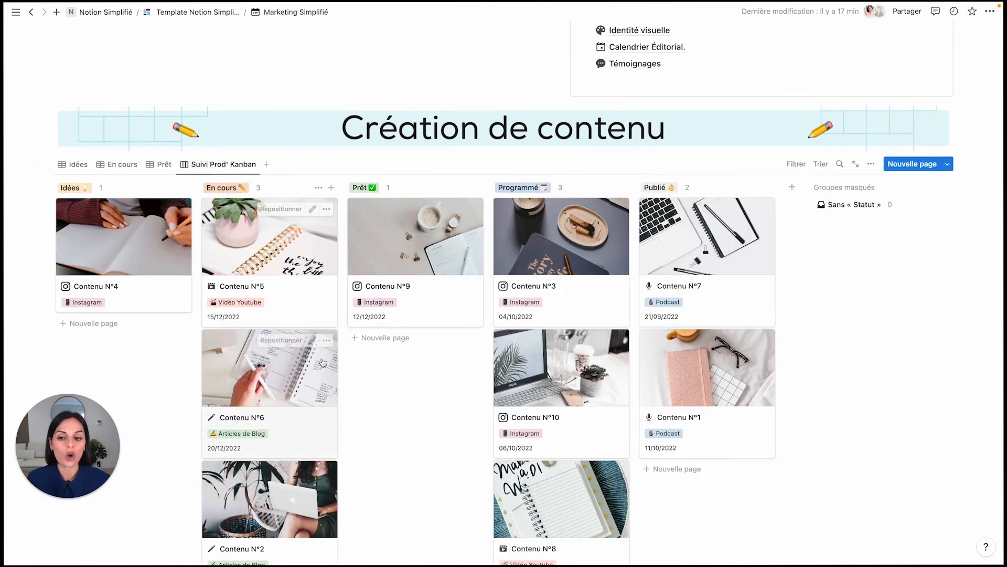
pyautogui.scroll(-1, 323, 362)
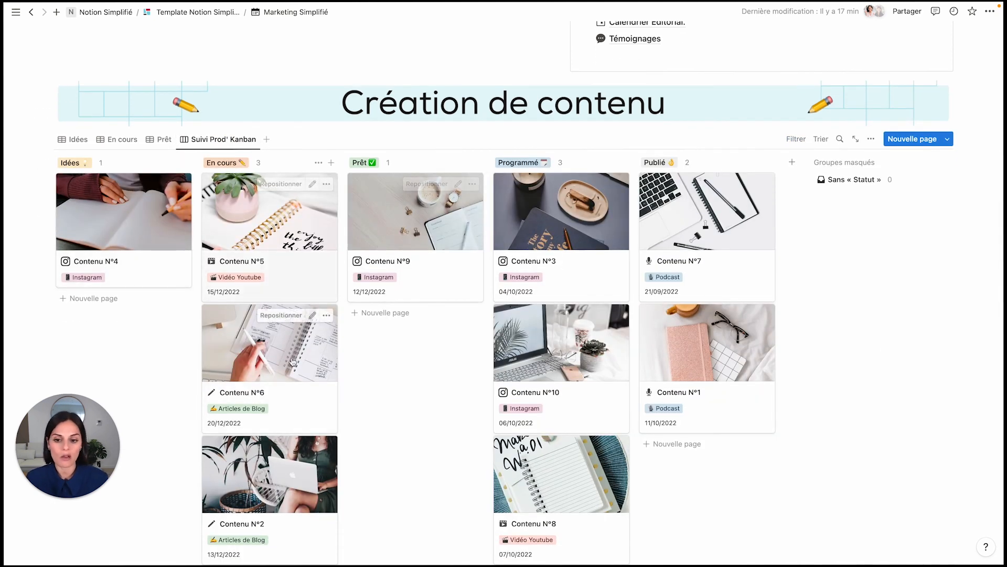
pyautogui.click(274, 393)
pyautogui.moveTo(274, 393); pyautogui.dragTo(288, 336)
pyautogui.scroll(1, 288, 367)
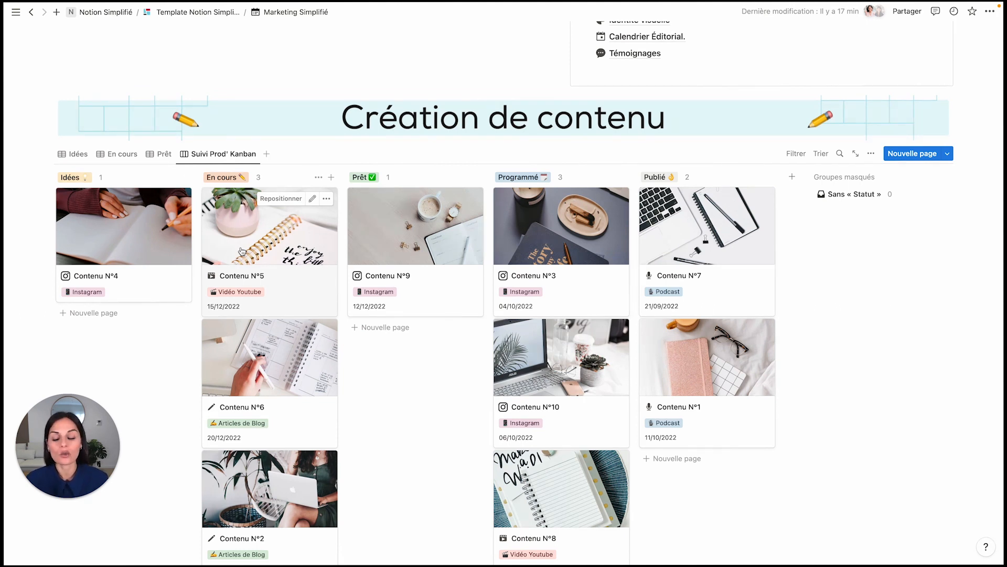
# - Review the Prêt, En cours and Suivi Prod' Kanban views of Création de contenu, and the décembre 2022 calendar under Programmation
pyautogui.click(164, 155)
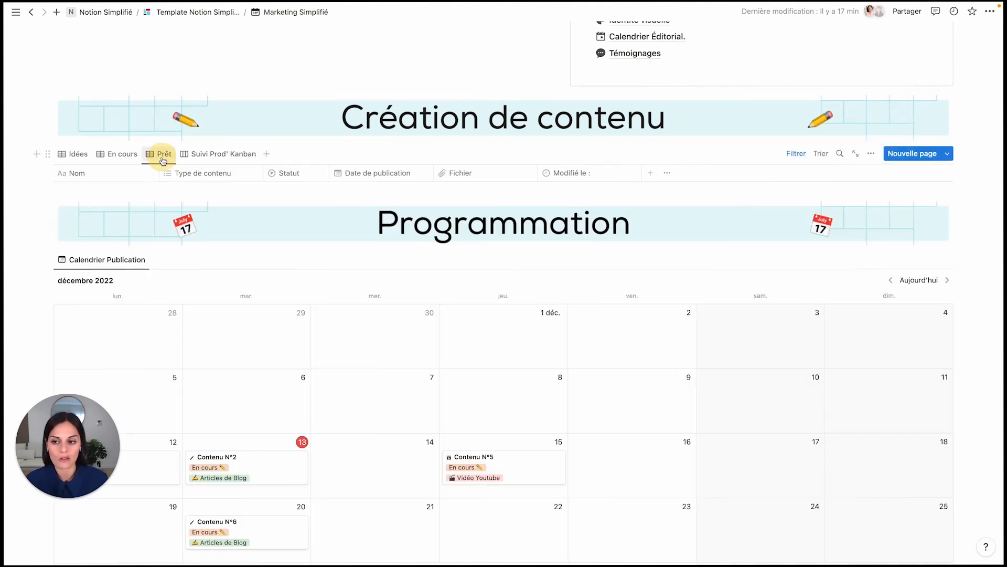
pyautogui.click(117, 154)
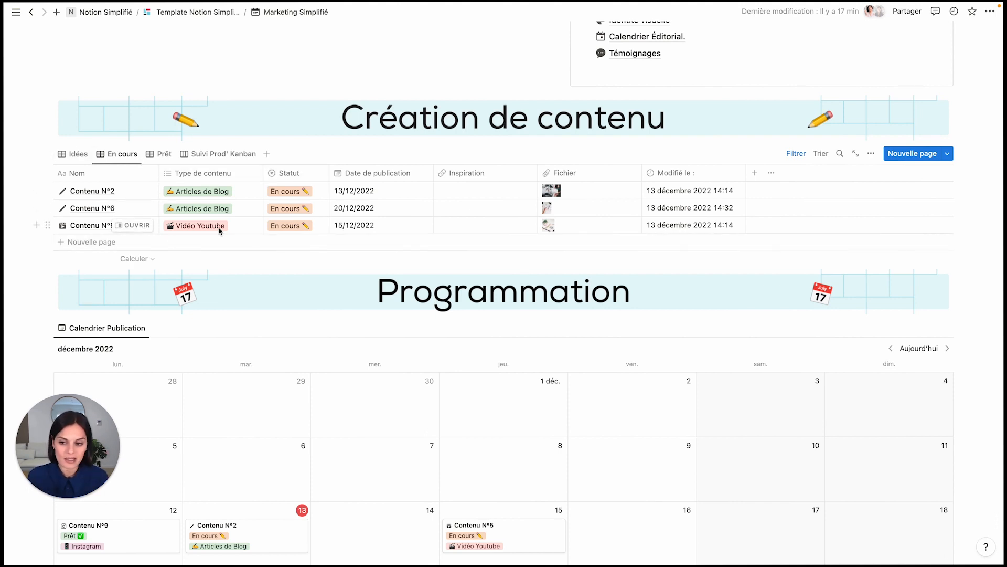
pyautogui.click(219, 153)
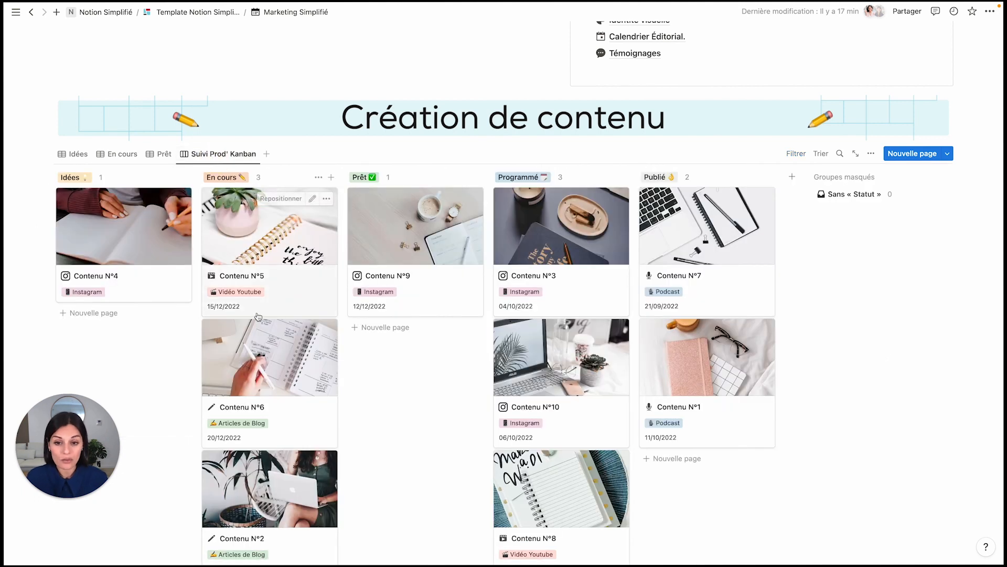
pyautogui.click(124, 154)
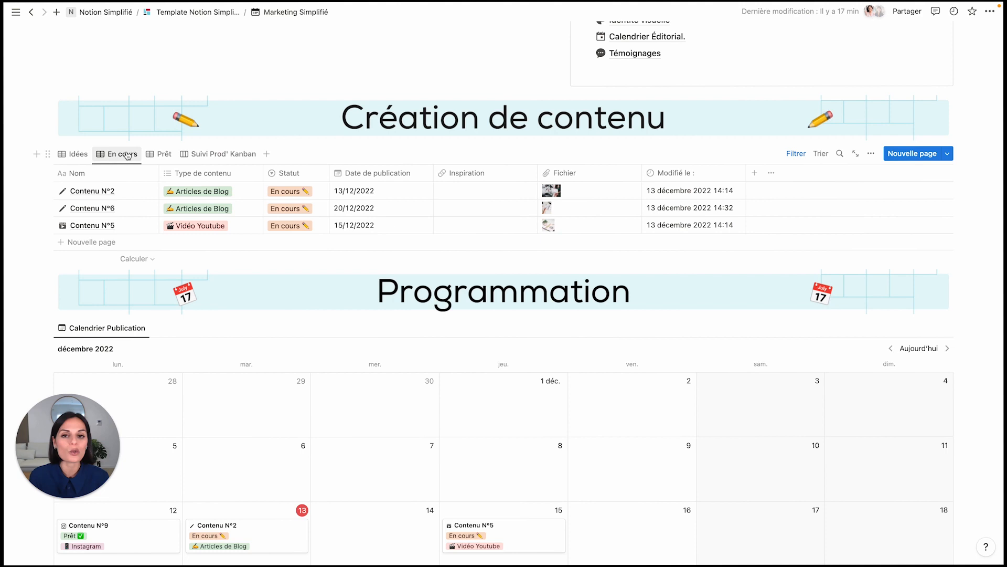
pyautogui.scroll(-2, 288, 344)
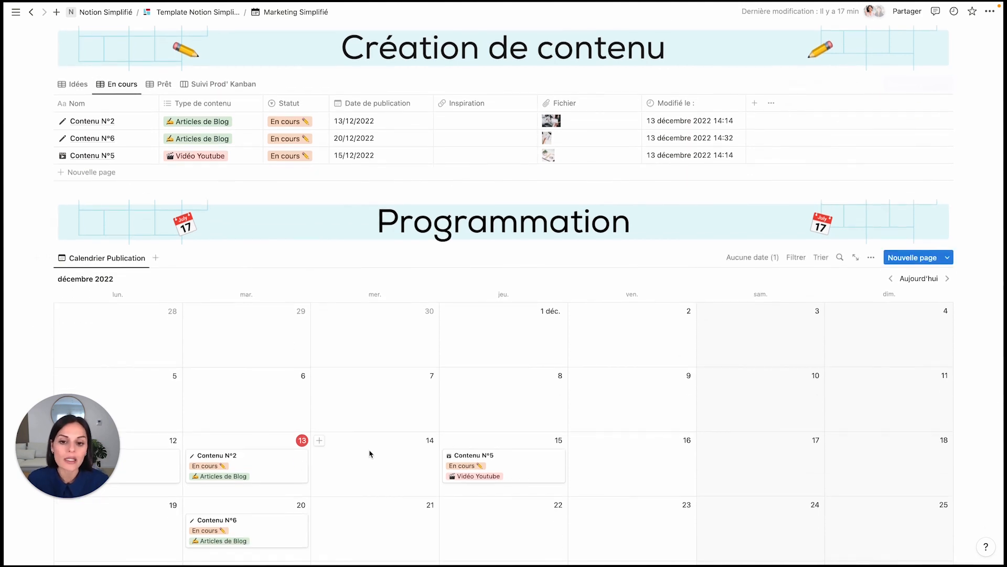
pyautogui.scroll(-3, 277, 441)
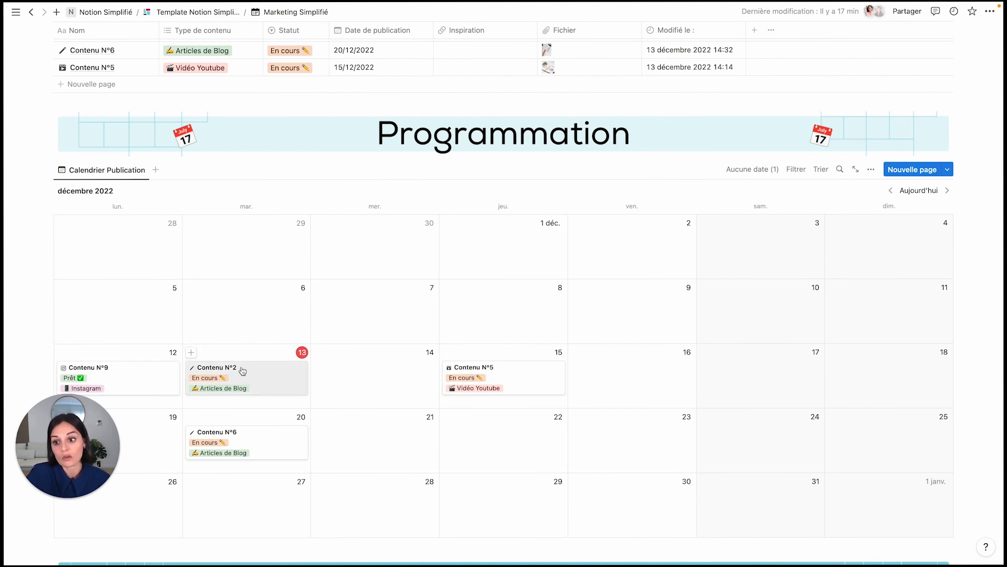
pyautogui.scroll(4, 243, 371)
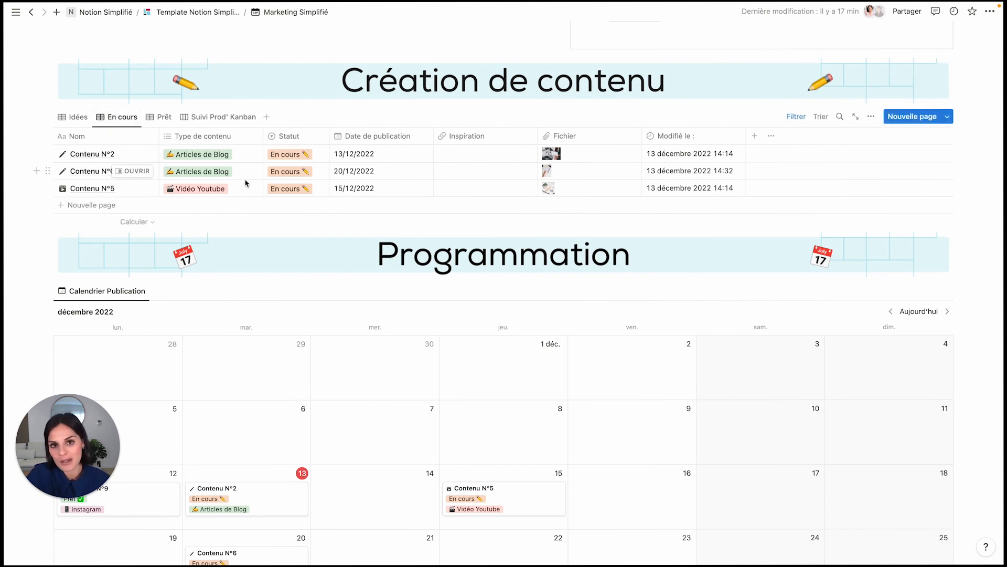
# - Compare the Publication à venir and Publication en retard views in Prochaines Publications, leaving Publication en retard displayed
pyautogui.scroll(7, 245, 183)
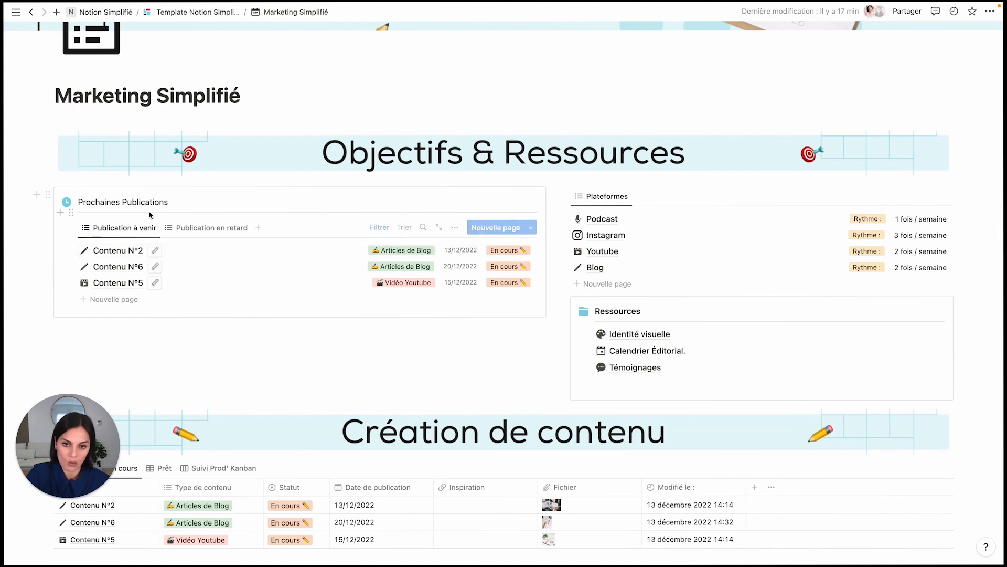
pyautogui.moveTo(78, 202); pyautogui.dragTo(171, 196)
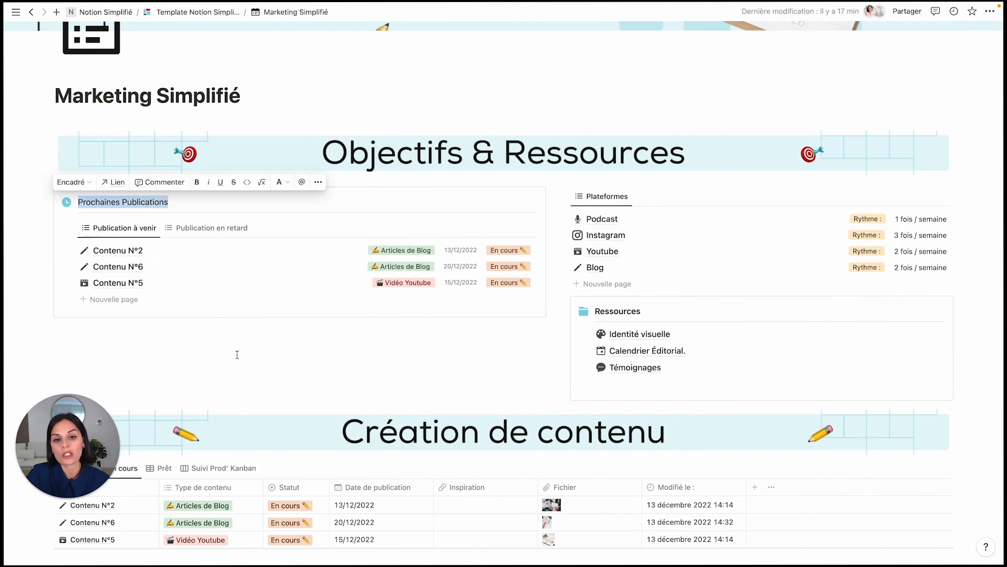
pyautogui.click(195, 342)
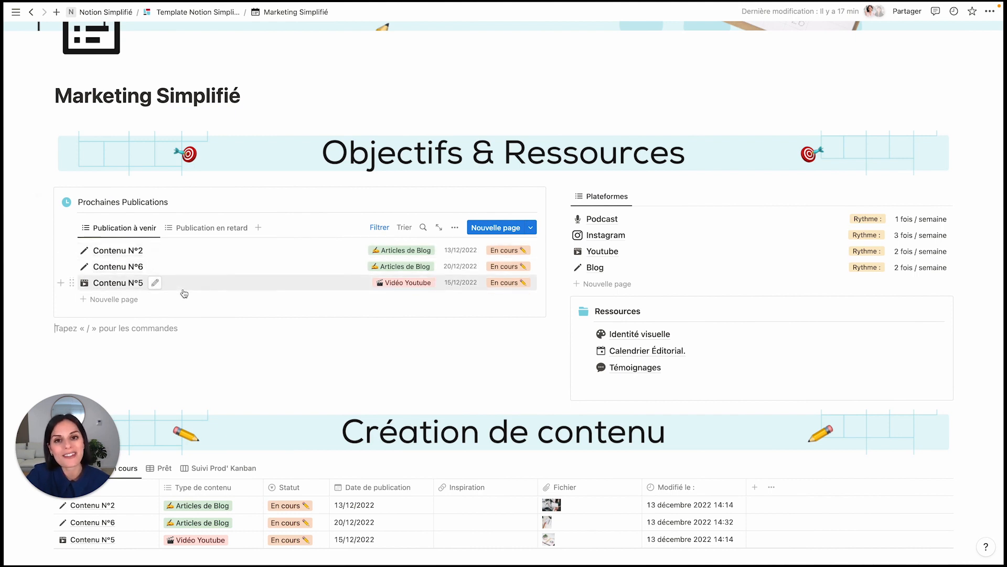
pyautogui.click(207, 228)
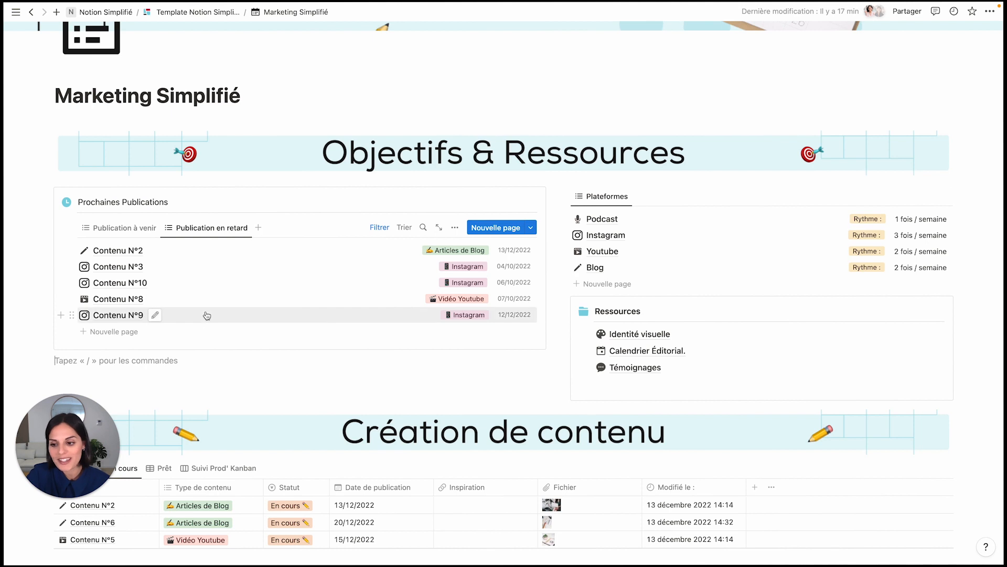
pyautogui.click(136, 228)
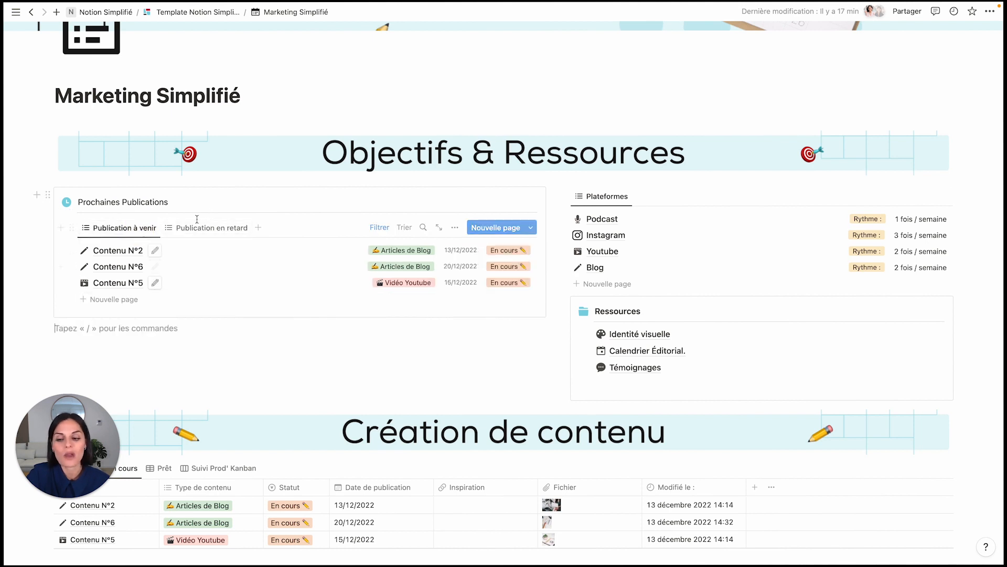
pyautogui.click(209, 231)
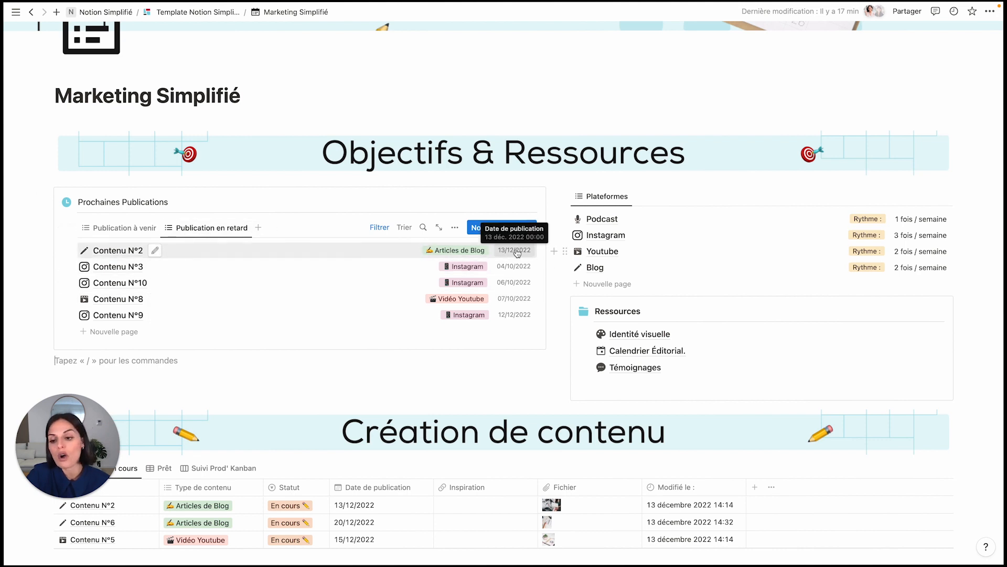
# - Set the status of Contenu N°2 to Publié from the overdue publications list and close its page
pyautogui.click(138, 256)
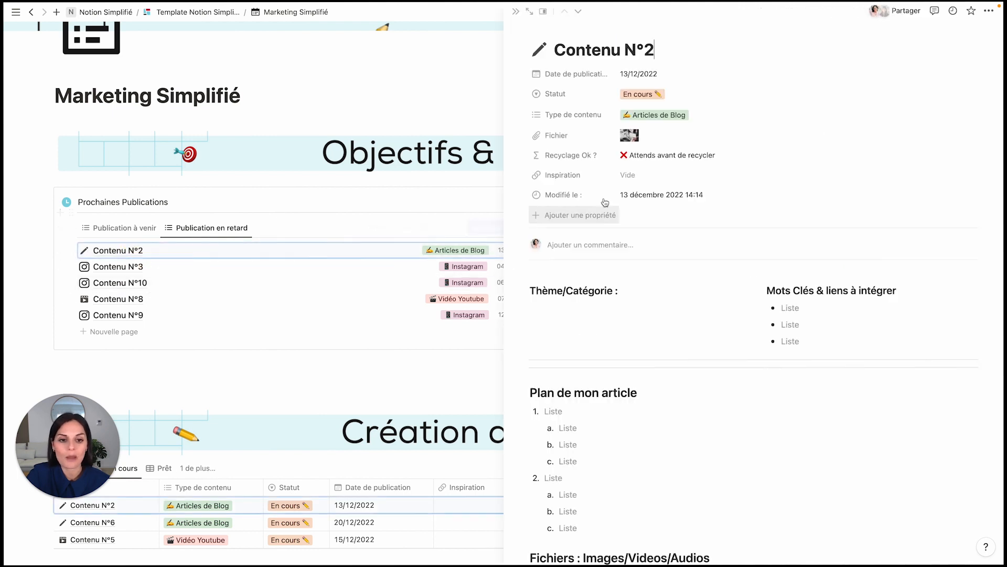
pyautogui.click(646, 95)
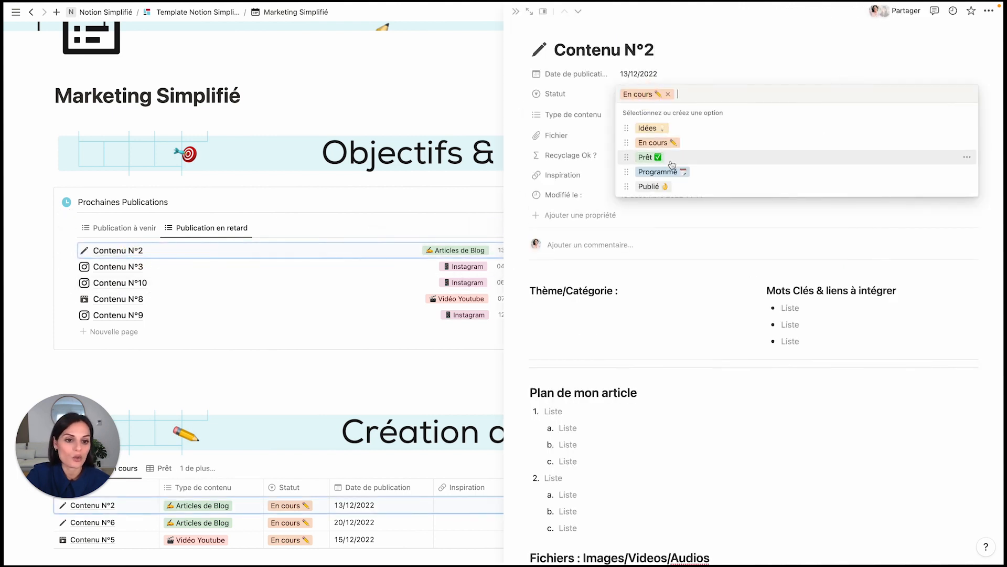
pyautogui.click(650, 187)
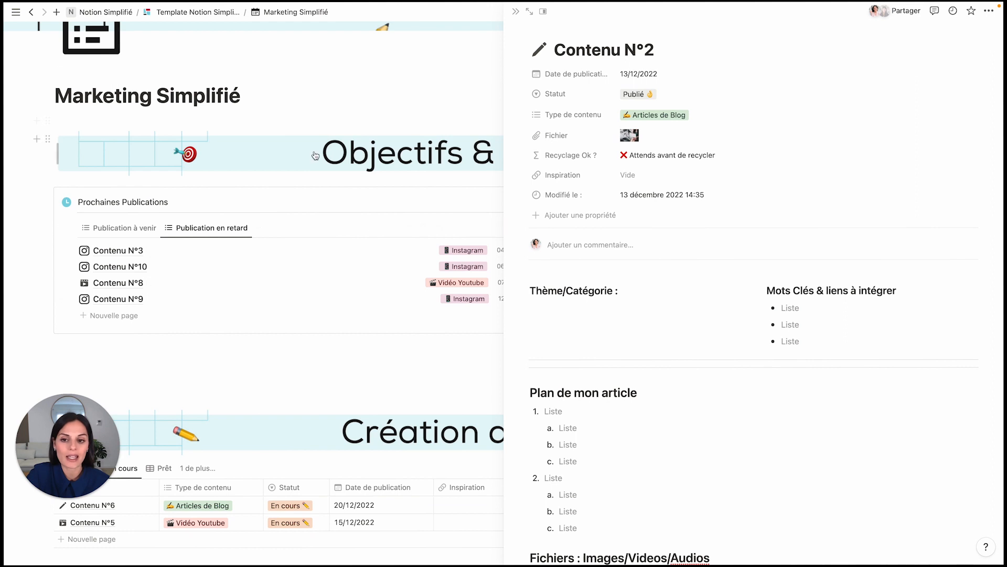
pyautogui.click(236, 336)
# - Display the Idées view of Création de contenu and examine the À recylcer table under En panne d'idées ?, including its Recyclage Ok ? column
pyautogui.scroll(-6, 267, 370)
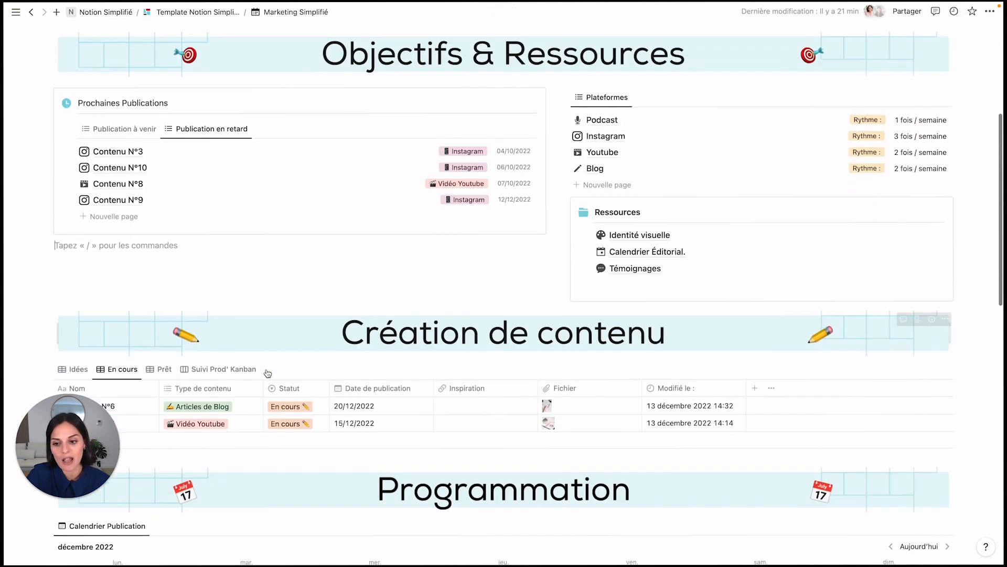
pyautogui.scroll(-9, 267, 373)
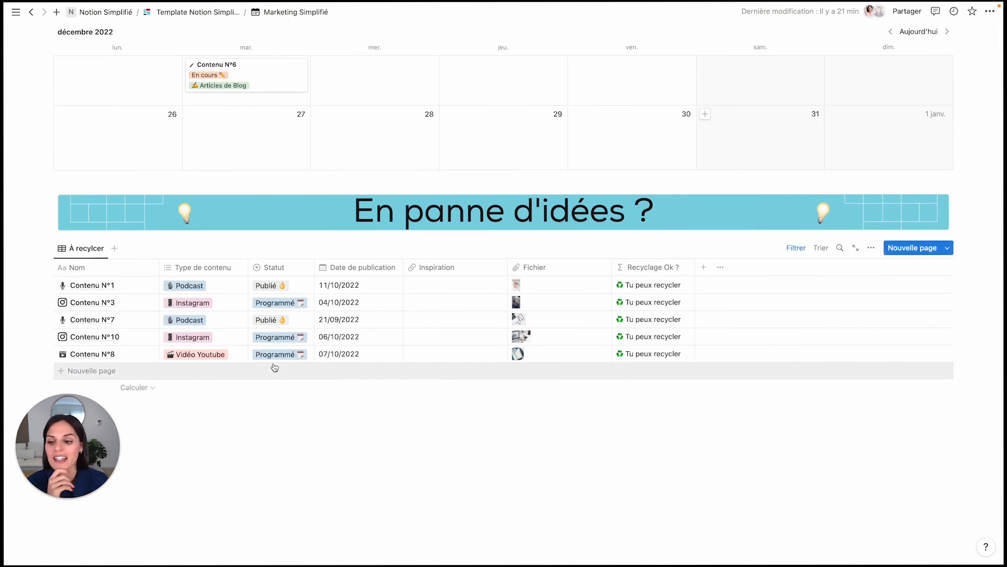
pyautogui.scroll(10, 275, 368)
pyautogui.click(74, 196)
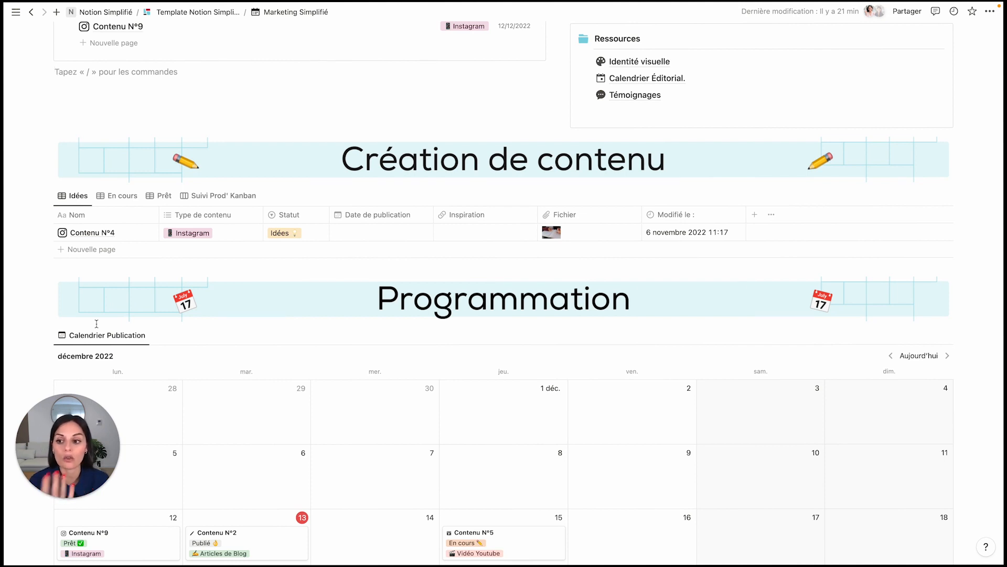
pyautogui.scroll(-10, 97, 324)
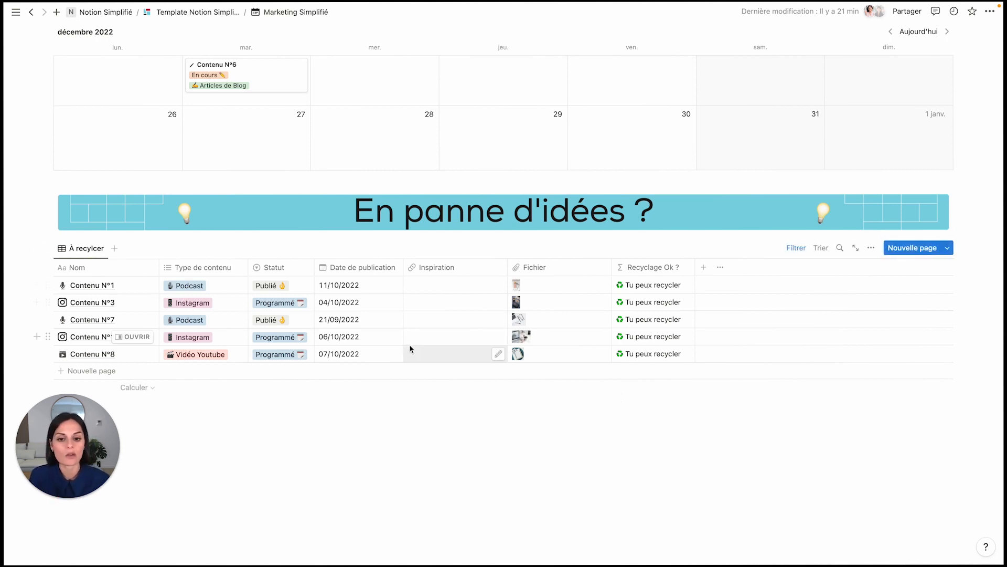
pyautogui.scroll(10, 230, 386)
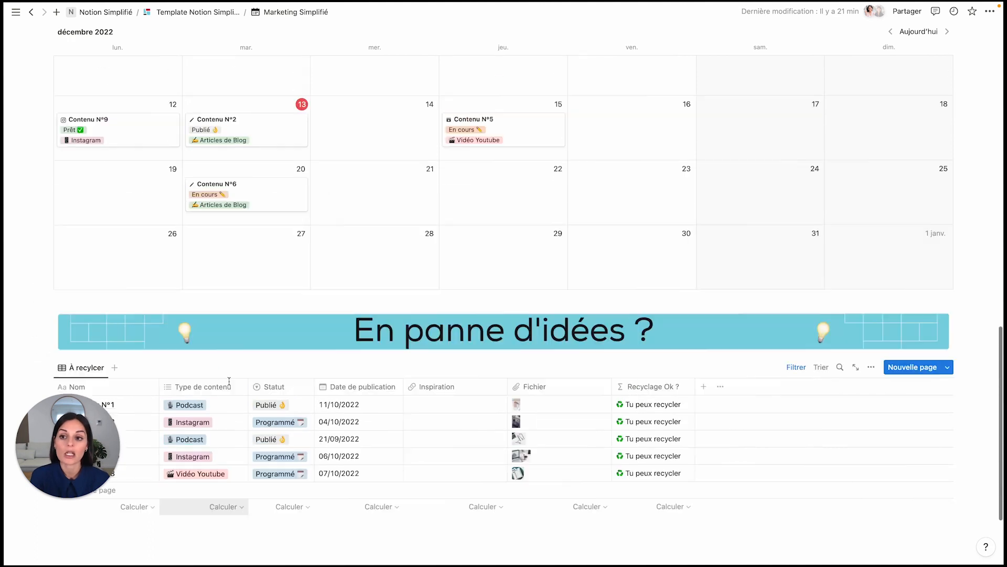
pyautogui.scroll(2, 230, 386)
pyautogui.scroll(-10, 236, 332)
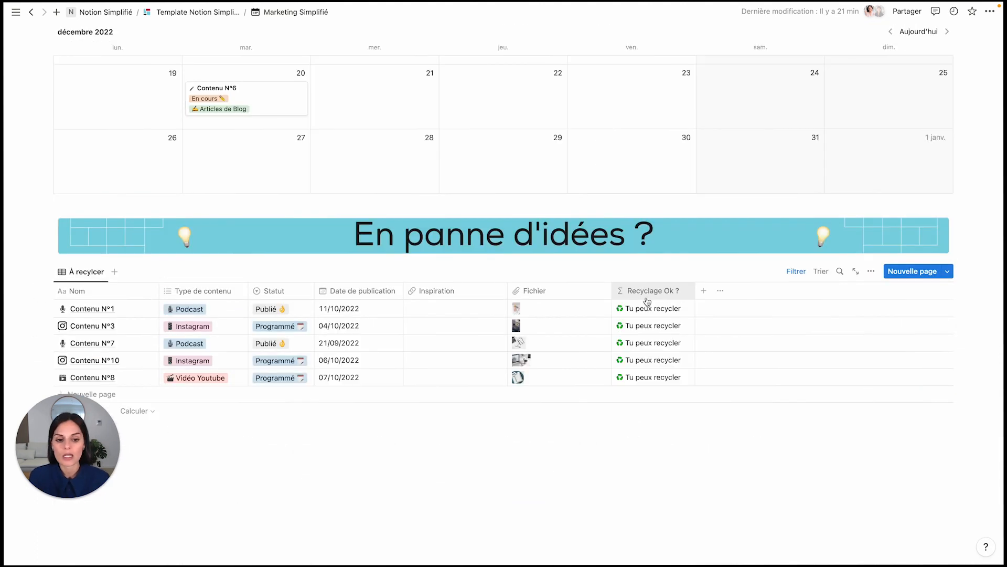